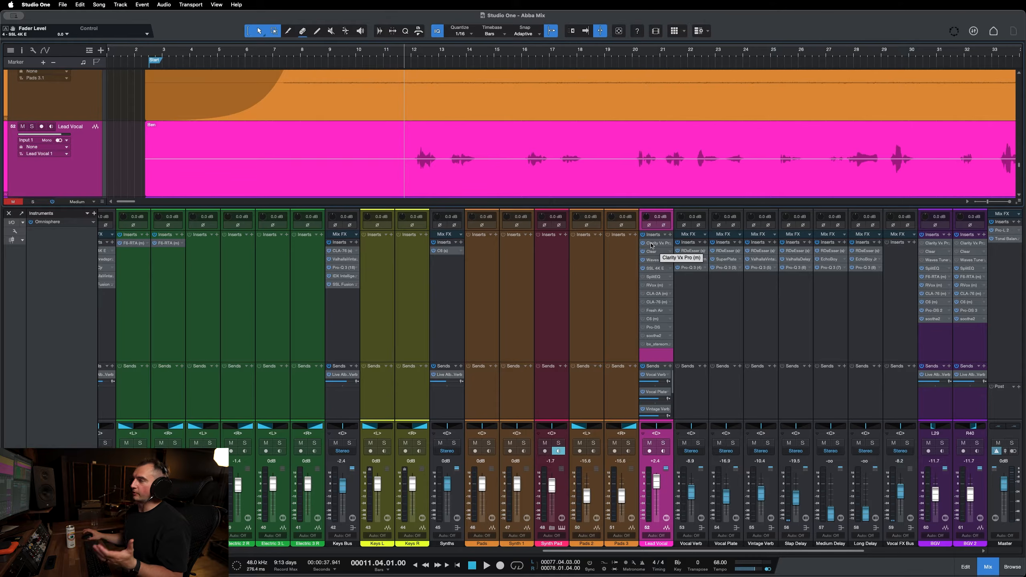
Inspect the Clarity Vx Pro and Clear inserts on the Lead Vocal channel, closing each one after viewing
left_click(655, 243)
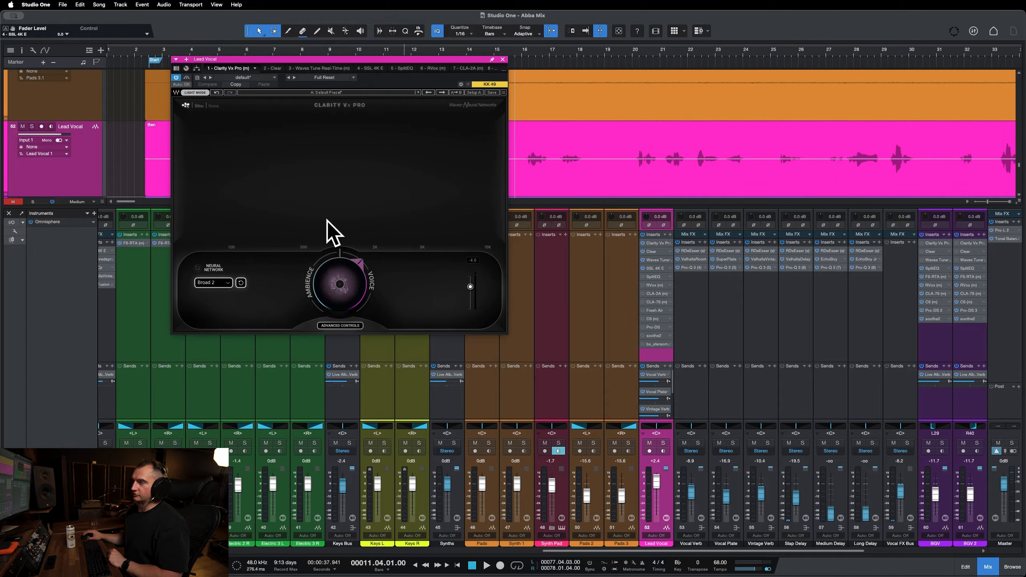
left_click(503, 59)
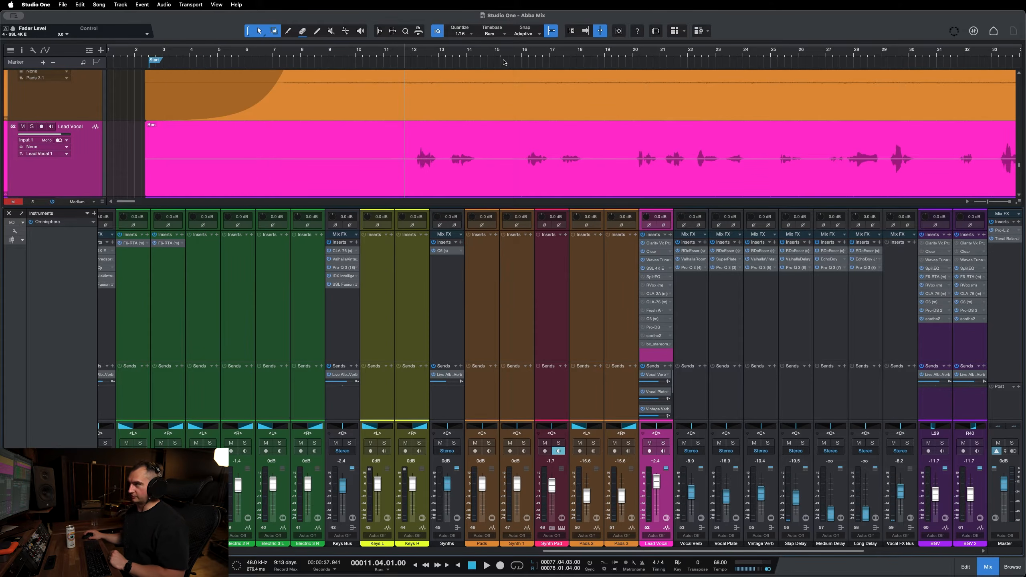
left_click(656, 252)
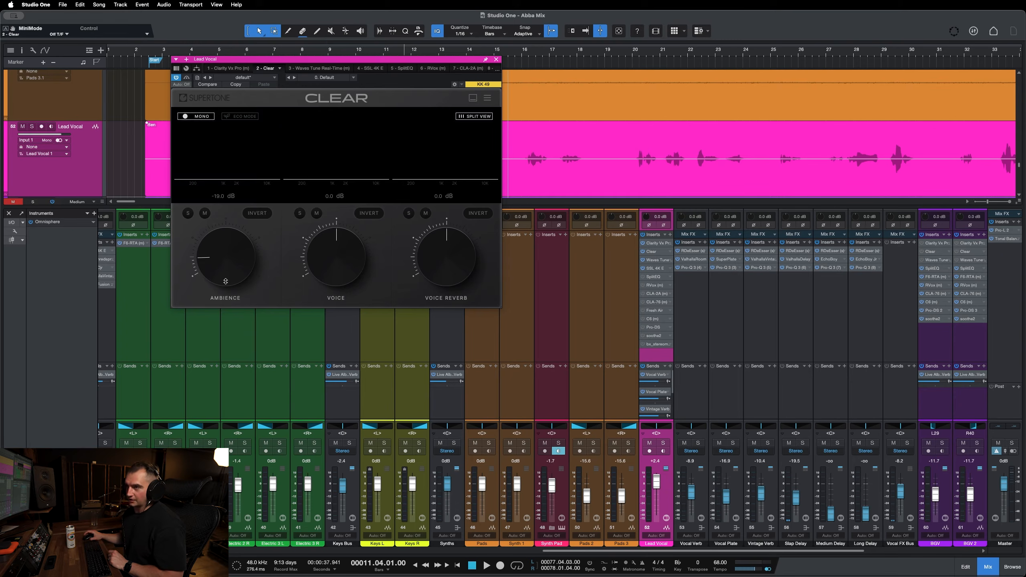
left_click(496, 60)
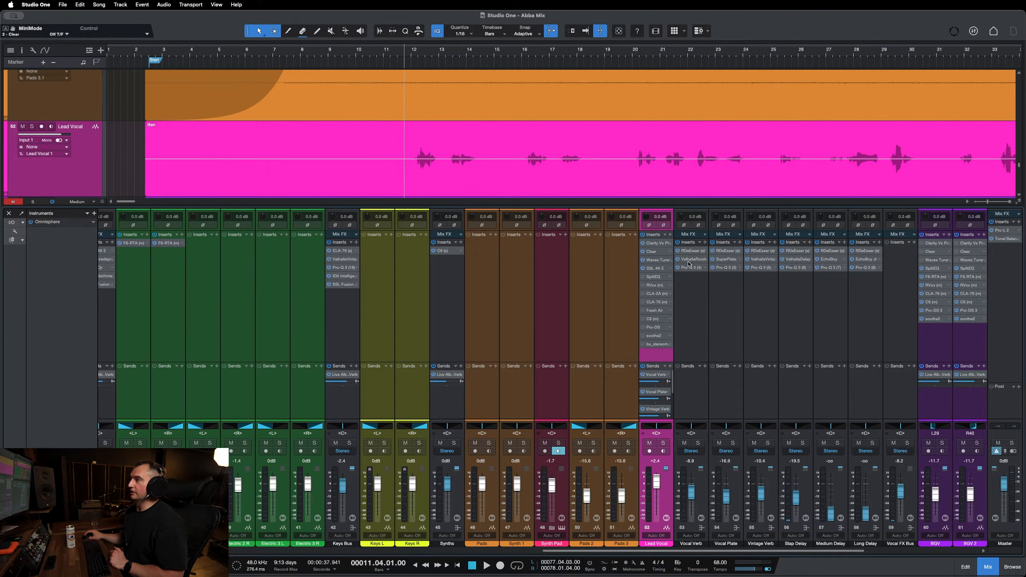
Inspect the Waves Tune Real-Time and SSL 4K E inserts on the Lead Vocal channel, closing each one after viewing
double_click(653, 261)
left_click_drag(647, 187, 629, 190)
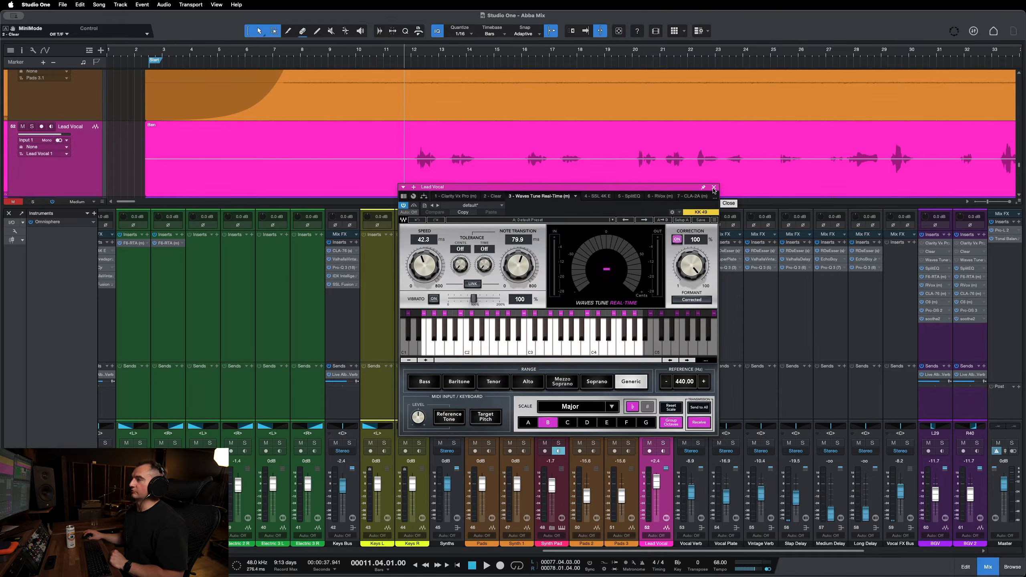
left_click(713, 188)
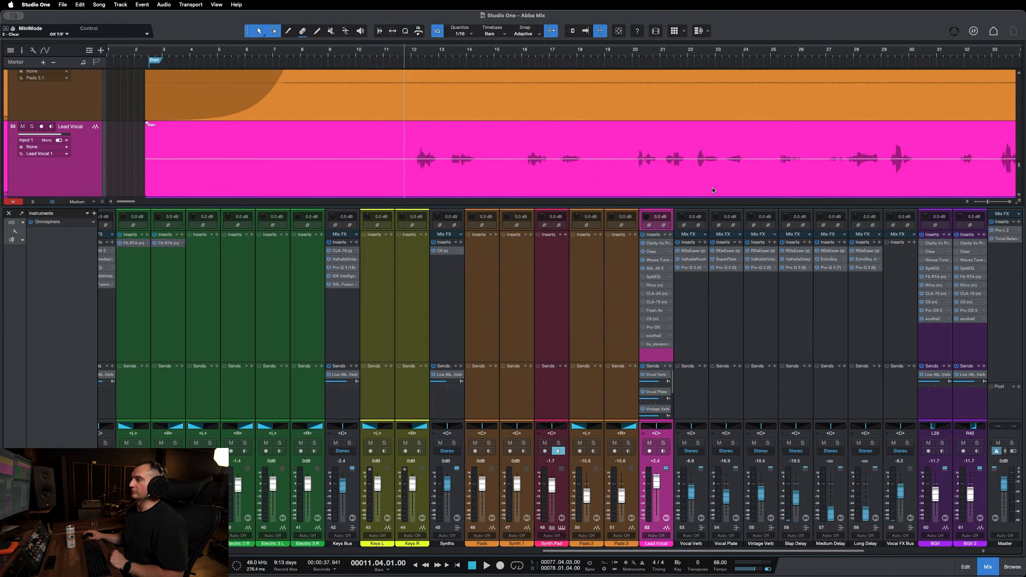
left_click(654, 269)
left_click_drag(711, 130, 568, 149)
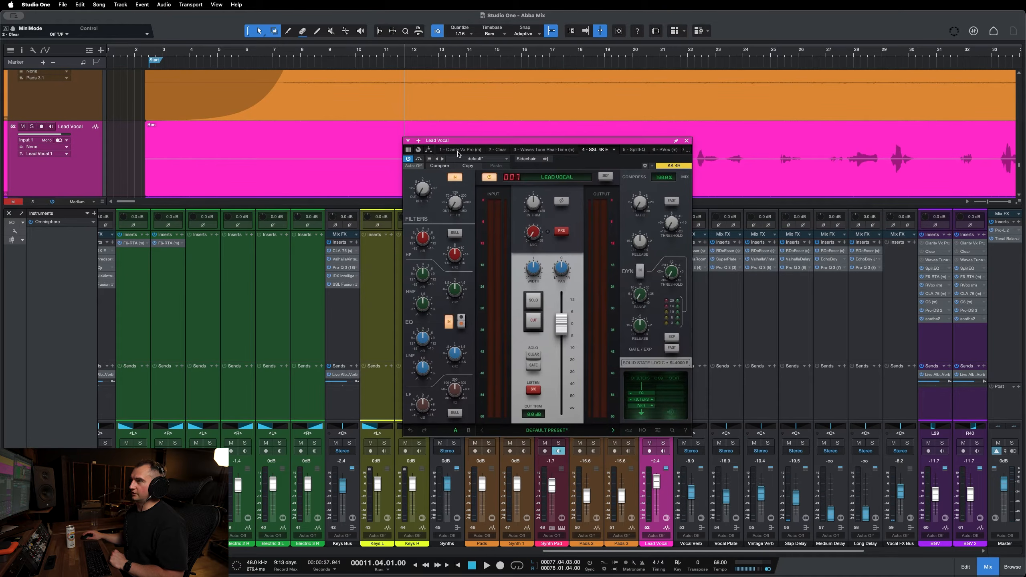
left_click(686, 140)
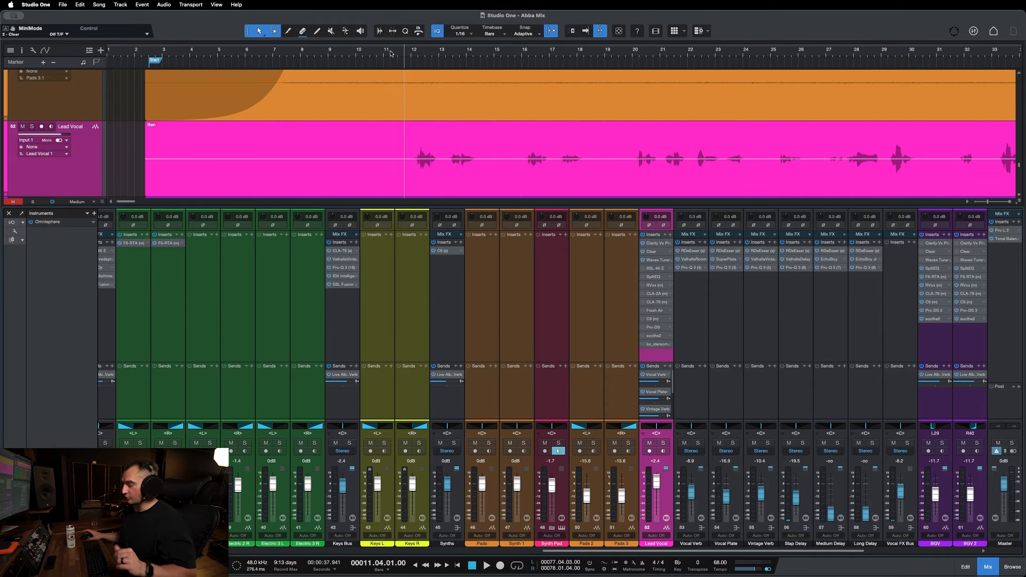
Play the full mix through the opening lead vocal phrases and stop playback around bar 18
key("space")
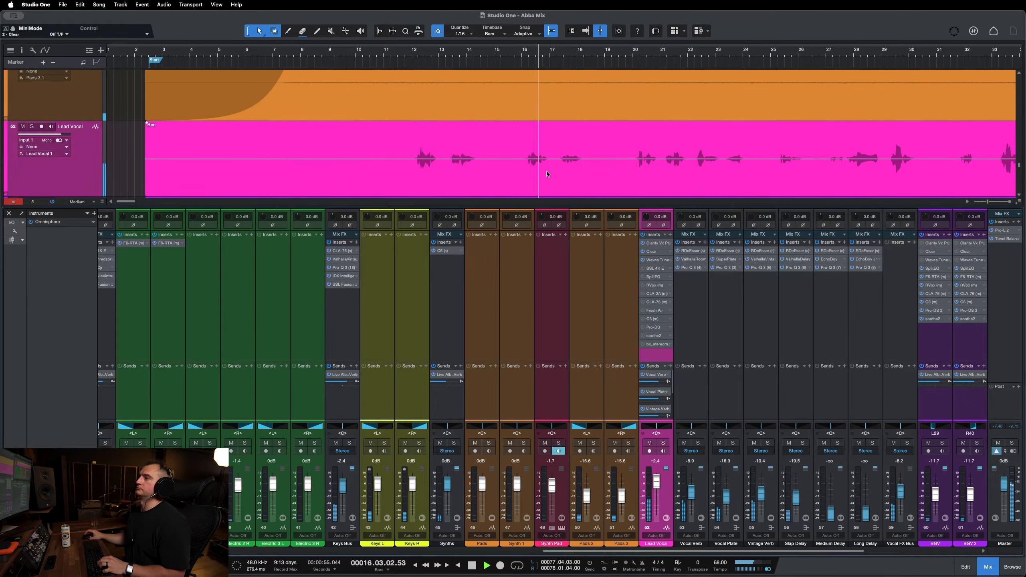
scroll(549, 174, "right", 3)
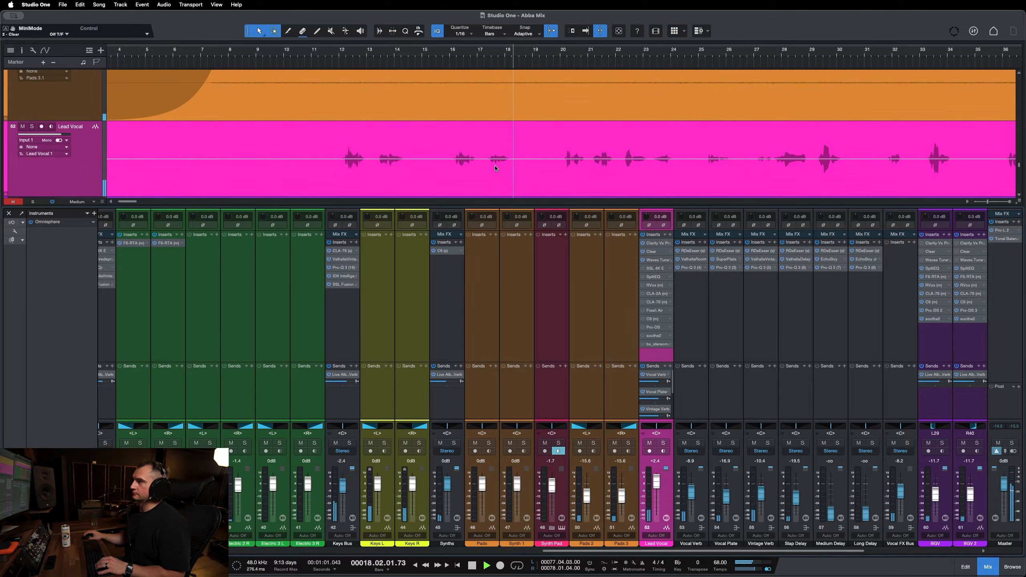
key("space")
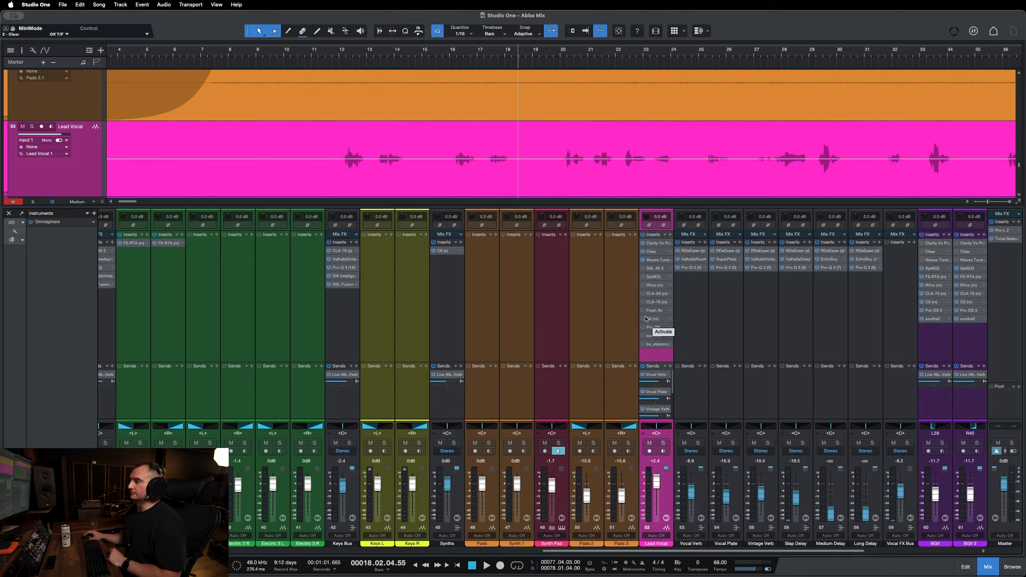
Open the Lead Vocal's SSL 4K E channel strip and set its high-pass filter to 103.4 Hz
left_click(655, 269)
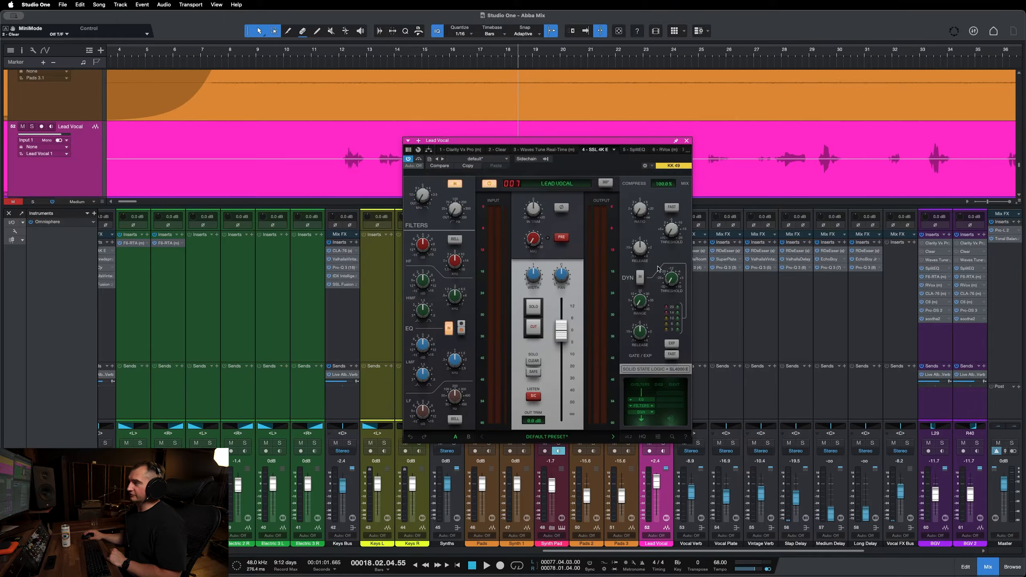
left_click_drag(608, 141, 632, 150)
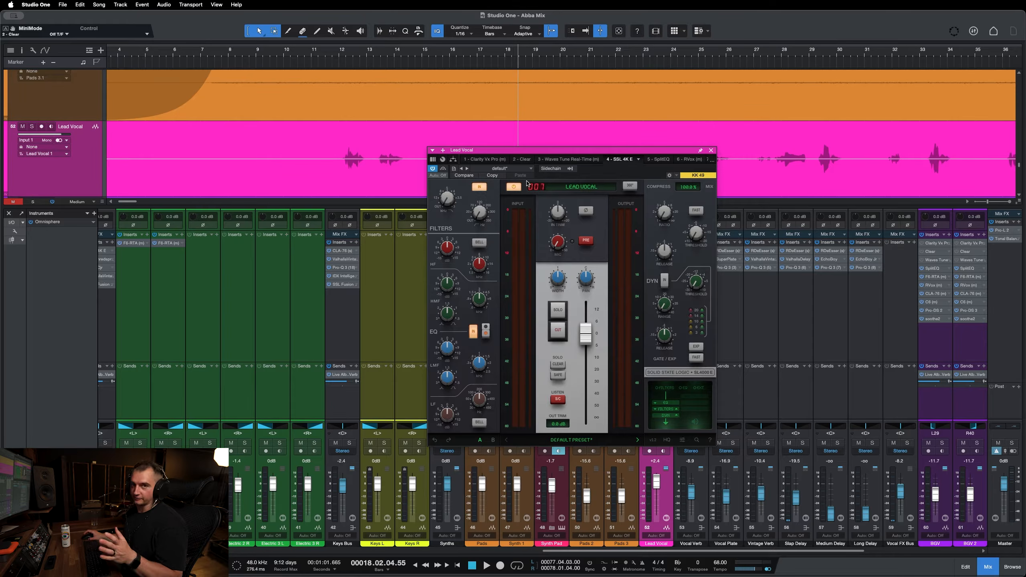
mouse_move(477, 221)
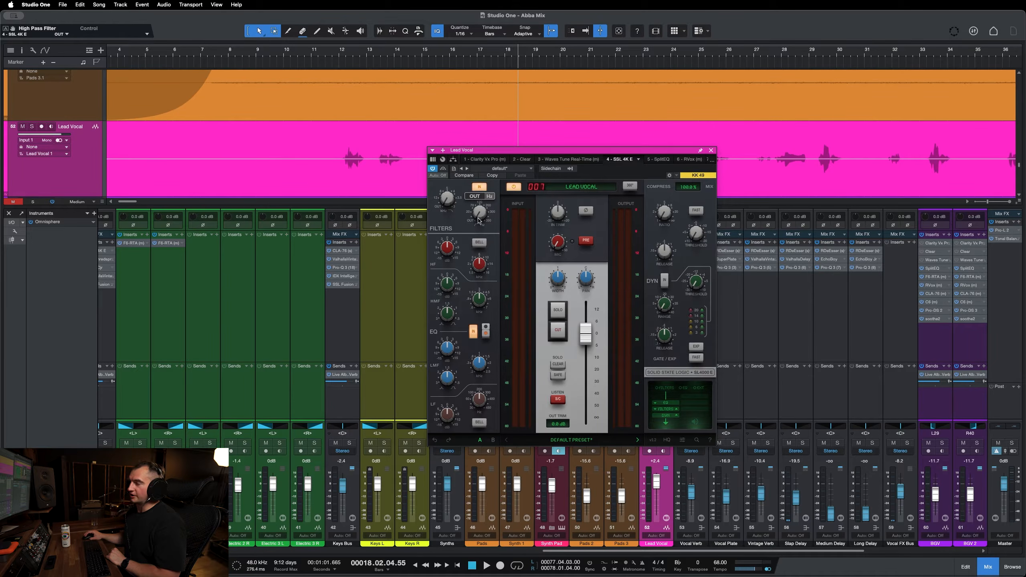
mouse_move(481, 218)
left_mouse_down()
mouse_move(469, 191)
mouse_move(477, 218)
left_mouse_up()
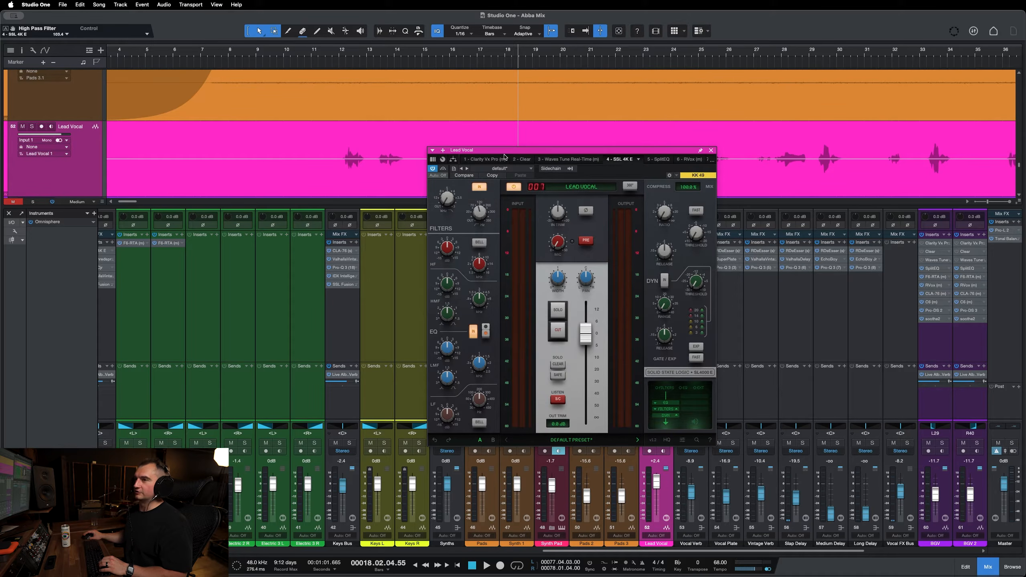
Solo the Lead Vocal track and audition its first phrases from bar 12
left_click(341, 55)
key("s")
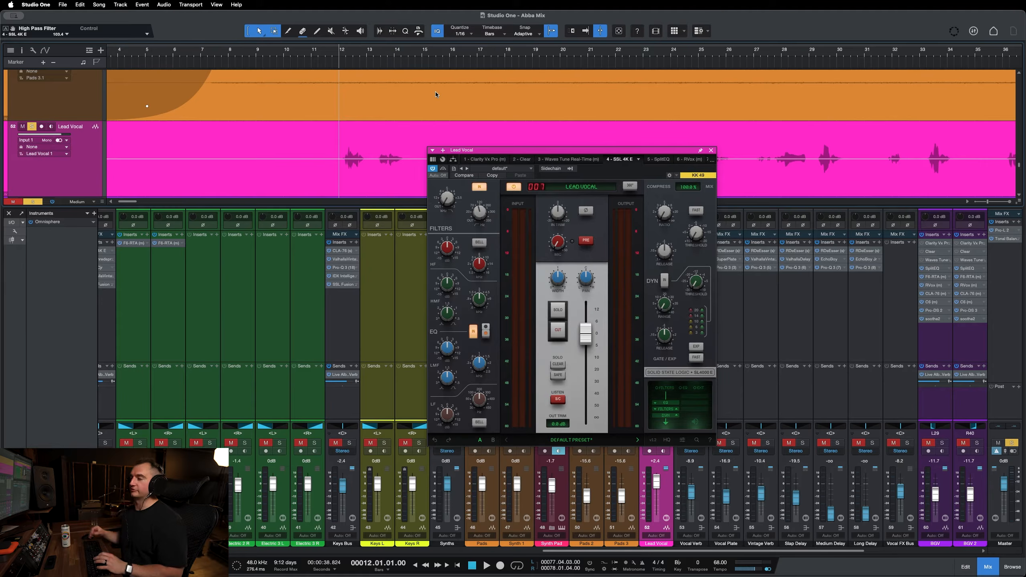
key("space")
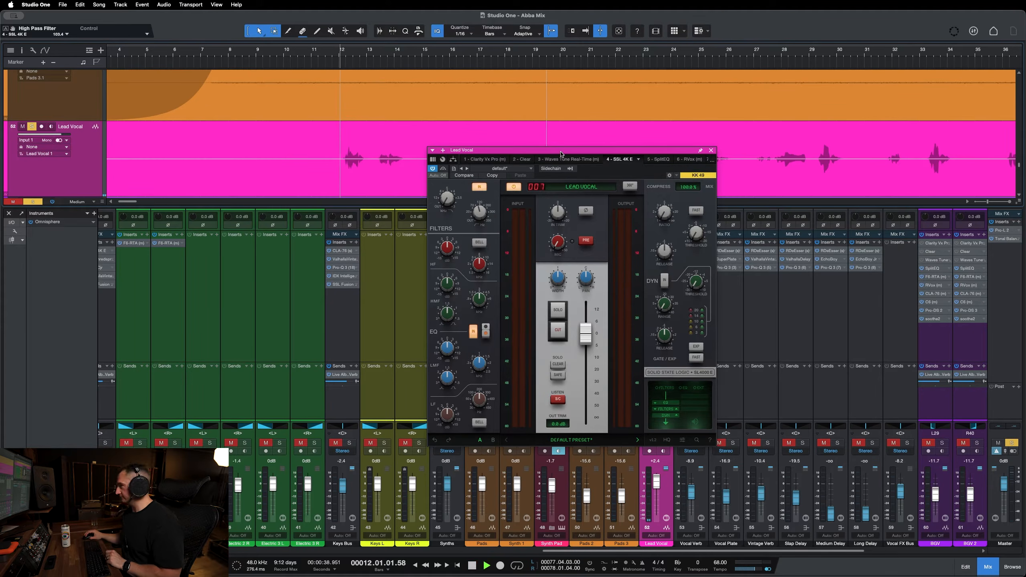
left_click_drag(561, 154, 553, 153)
mouse_move(474, 218)
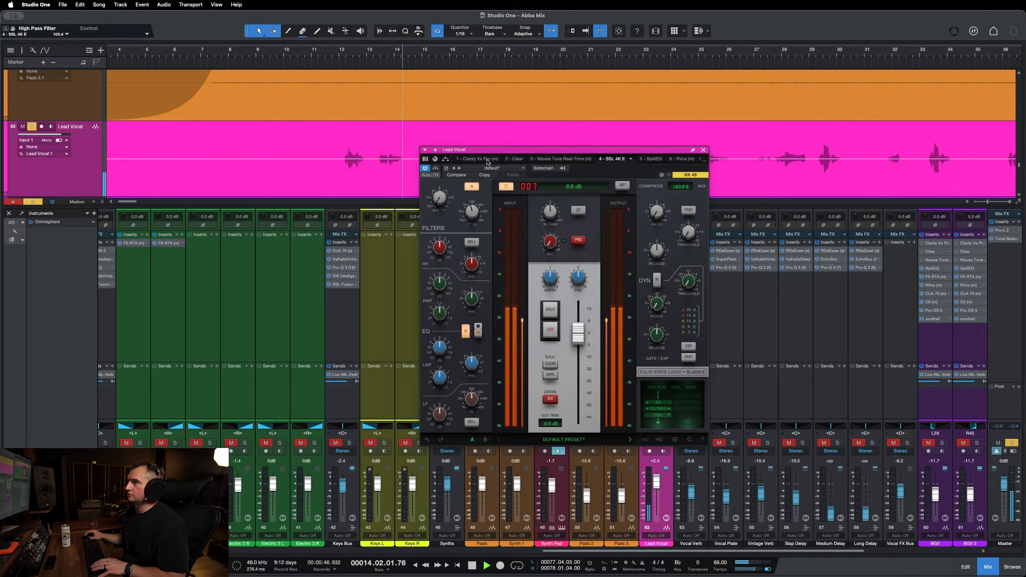
key("space")
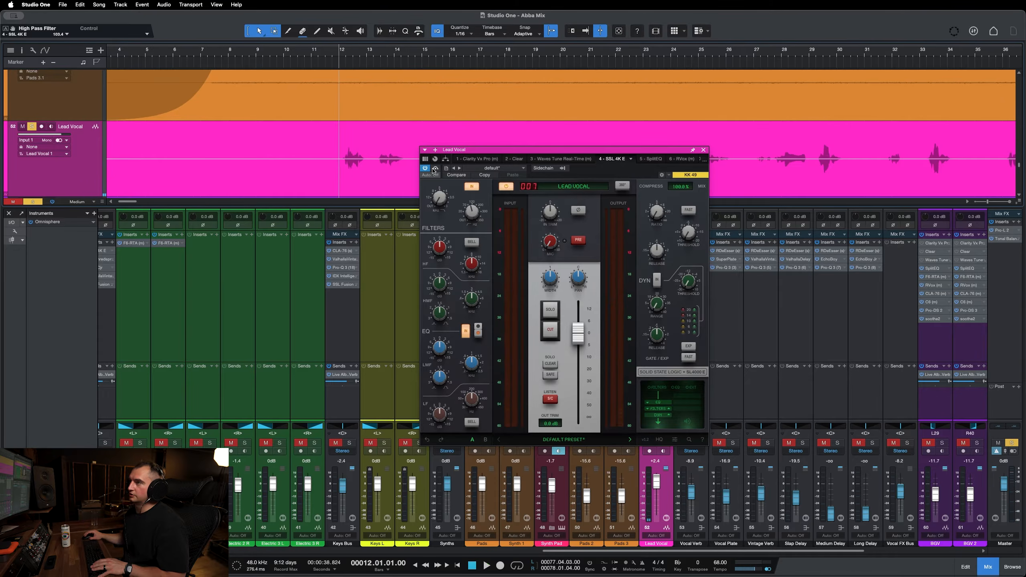
Play the soloed vocal from bar 12 with the SSL 4K E bypassed, and re-enable the plug-in to compare
left_click(434, 170)
key("space")
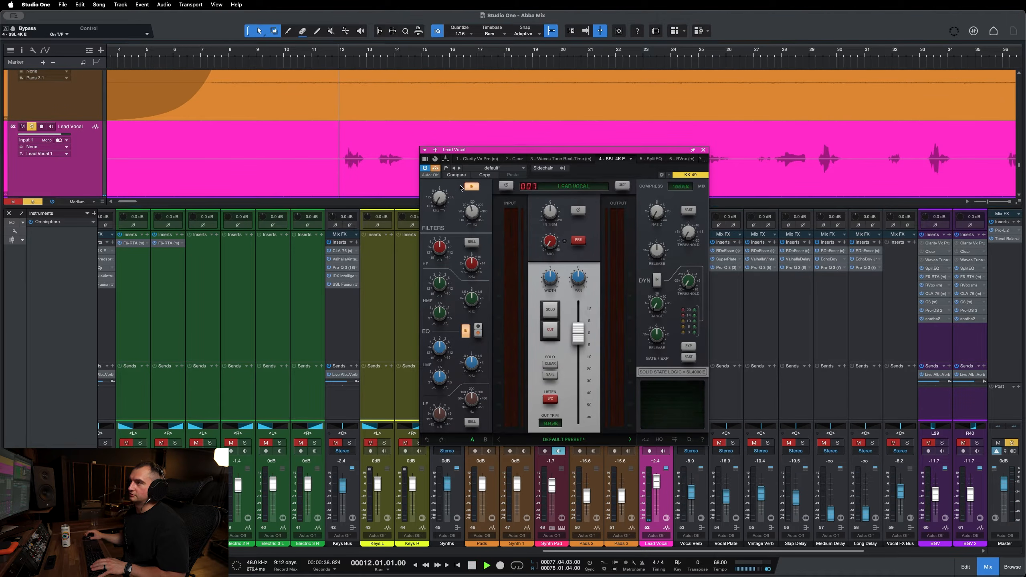
left_click(436, 170)
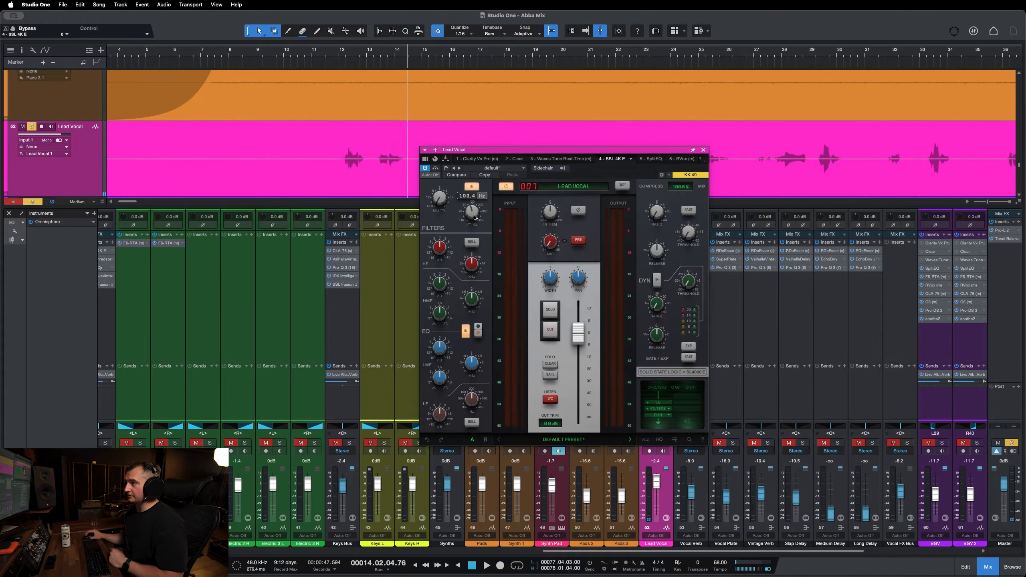
Set the high-pass filter to 110.4 Hz and play a loop over the first vocal phrases from bar 12.2 to bar 14.3
scroll(474, 216, "up", 2)
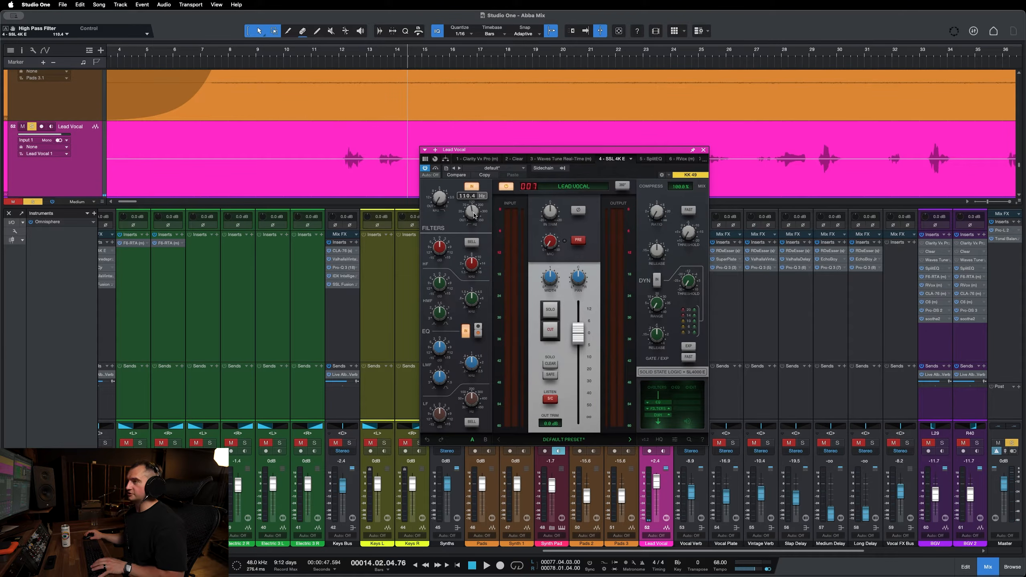
left_click(342, 58)
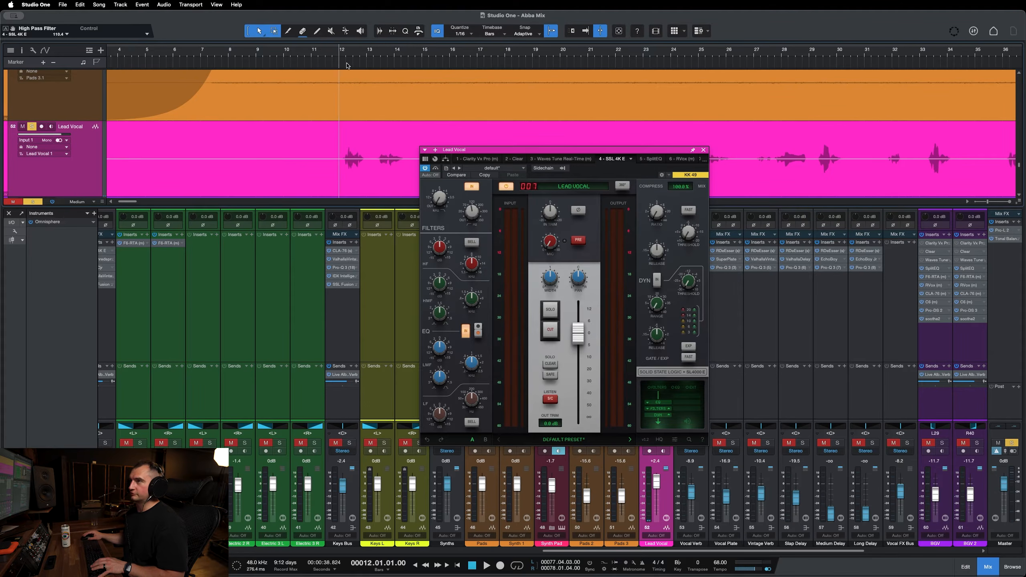
left_click_drag(346, 45, 406, 72)
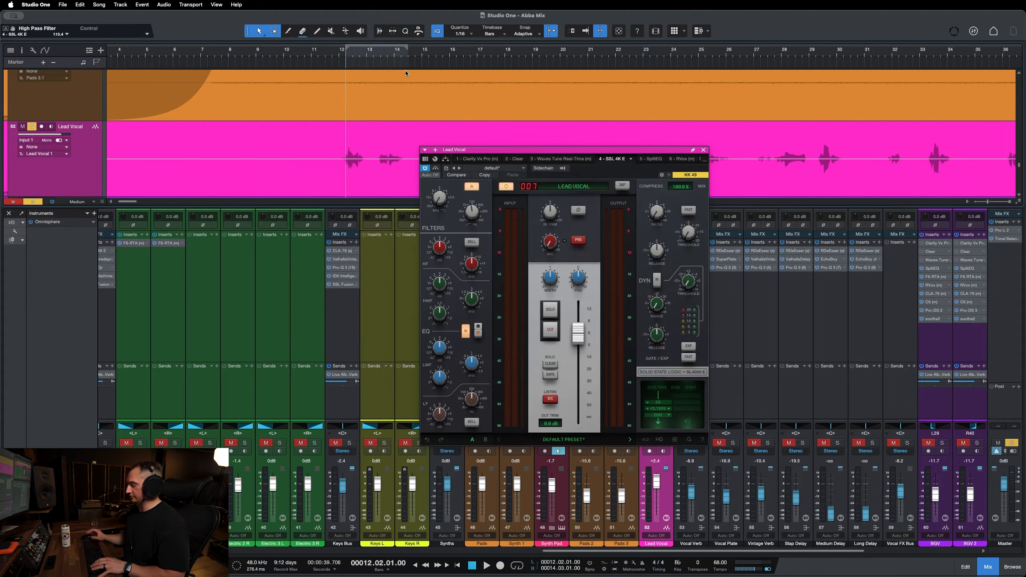
key("/")
key("space")
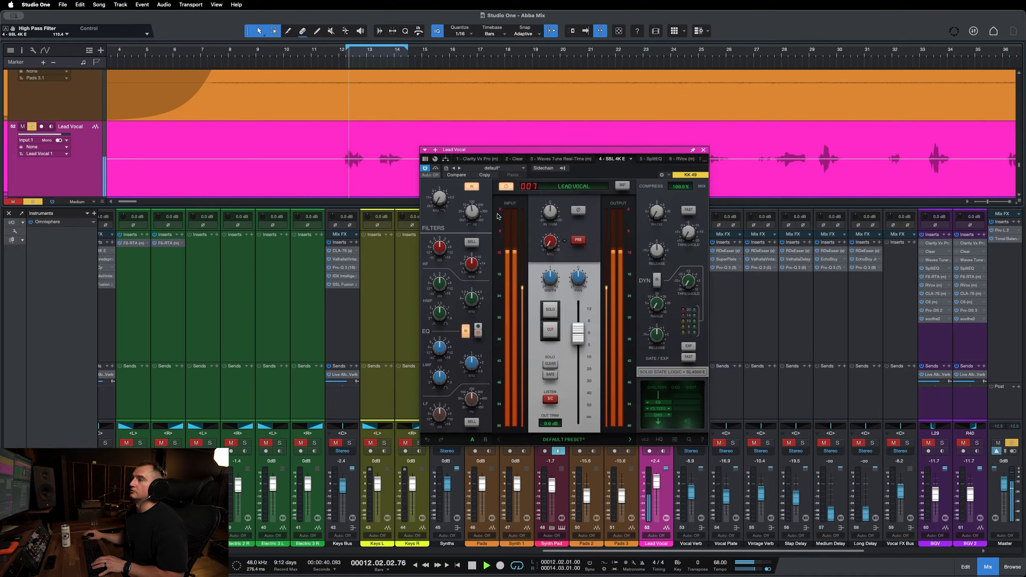
Raise the SSL 4K E high-pass filter to 179.4 Hz while the vocal loop plays, and stop playback
left_click_drag(476, 215, 467, 246)
key("space")
mouse_move(474, 219)
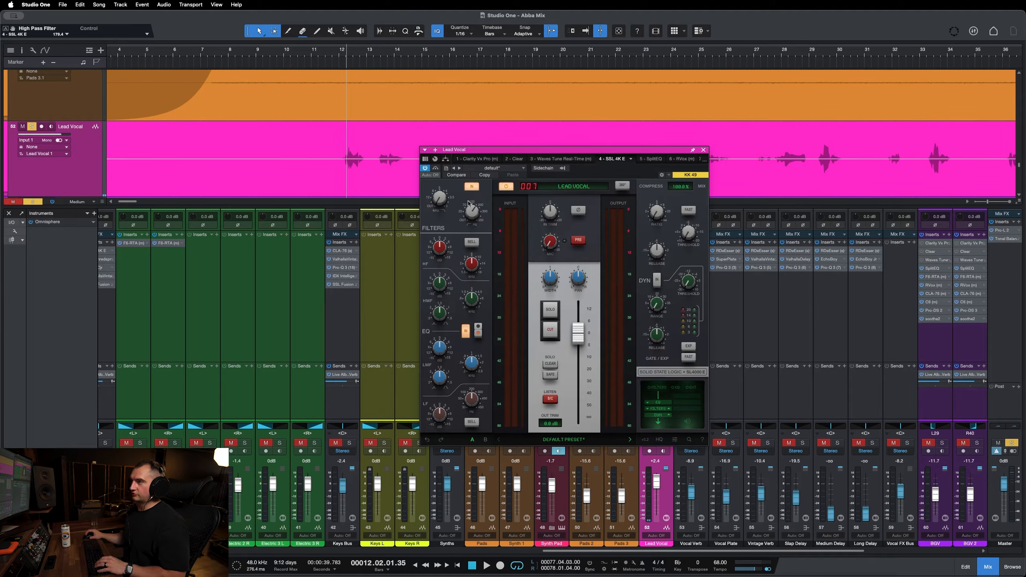
Redefine the loop range around the first vocal phrases to run from bar 11.4 to bar 14.3
left_click_drag(340, 47, 406, 73)
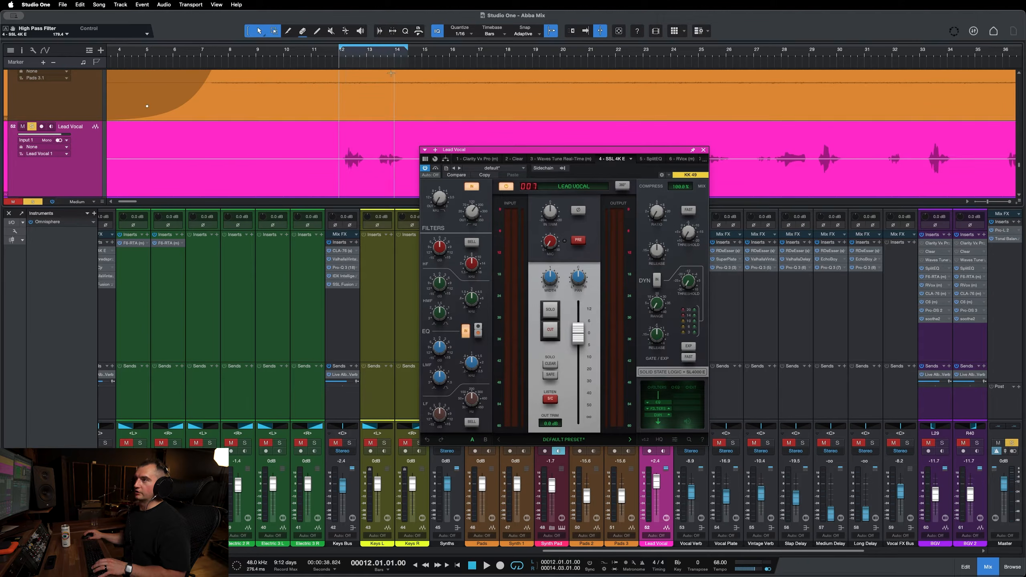
left_click_drag(340, 50, 333, 51)
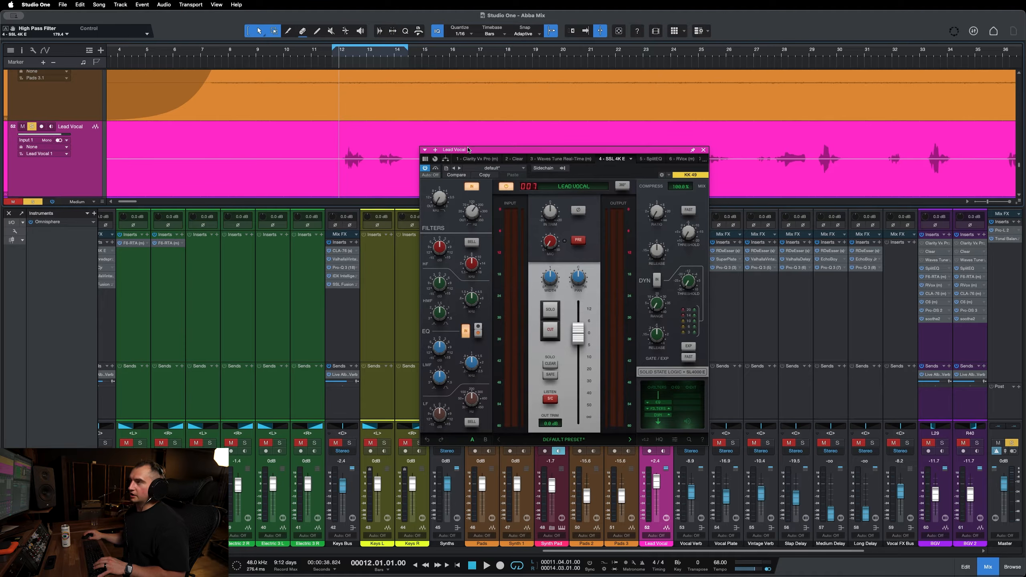
left_click_drag(467, 151, 488, 147)
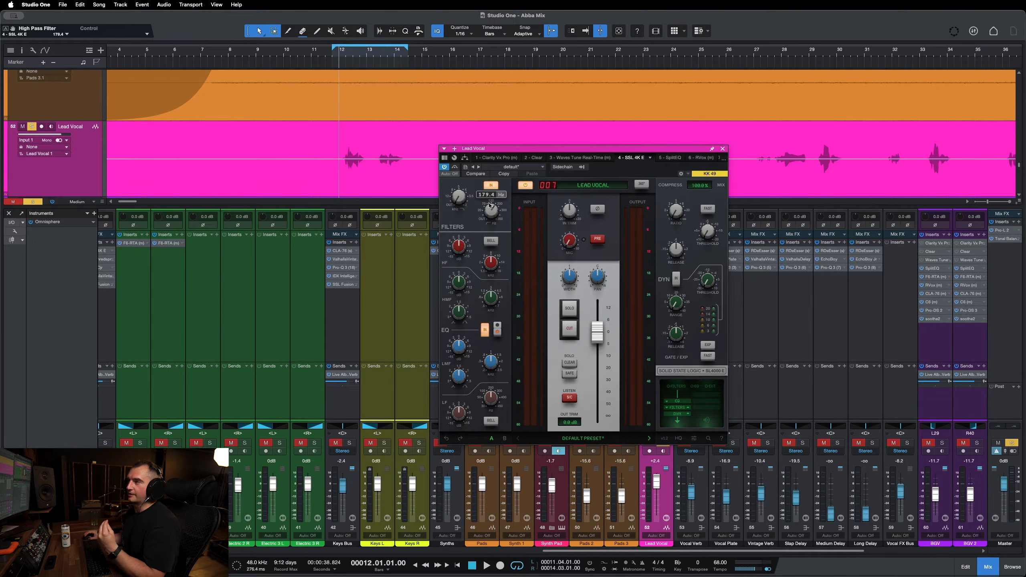
Compare the looped vocal with and without the SSL 4K E by toggling its bypass during playback, leaving it enabled
key("space")
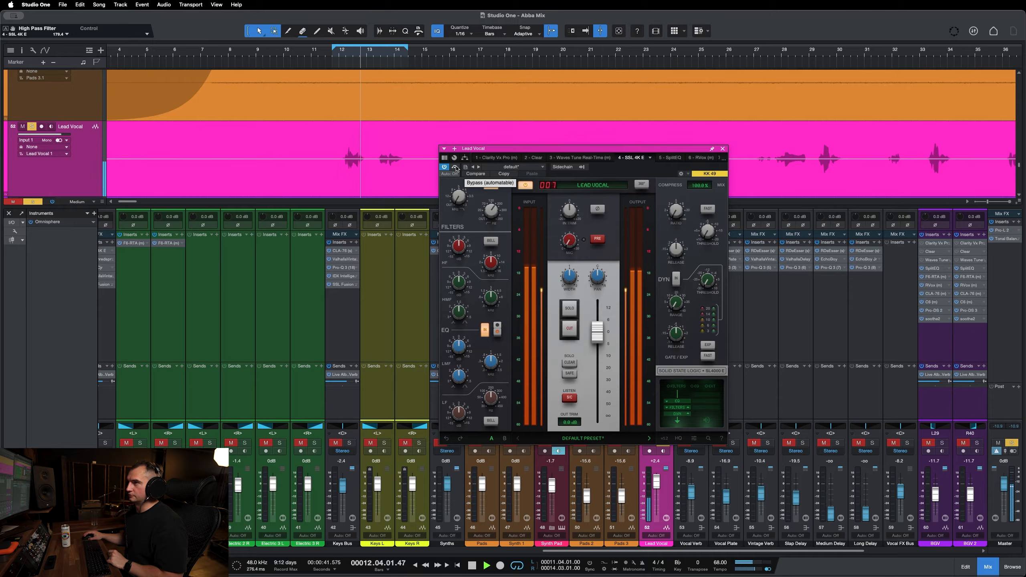
left_click(455, 168)
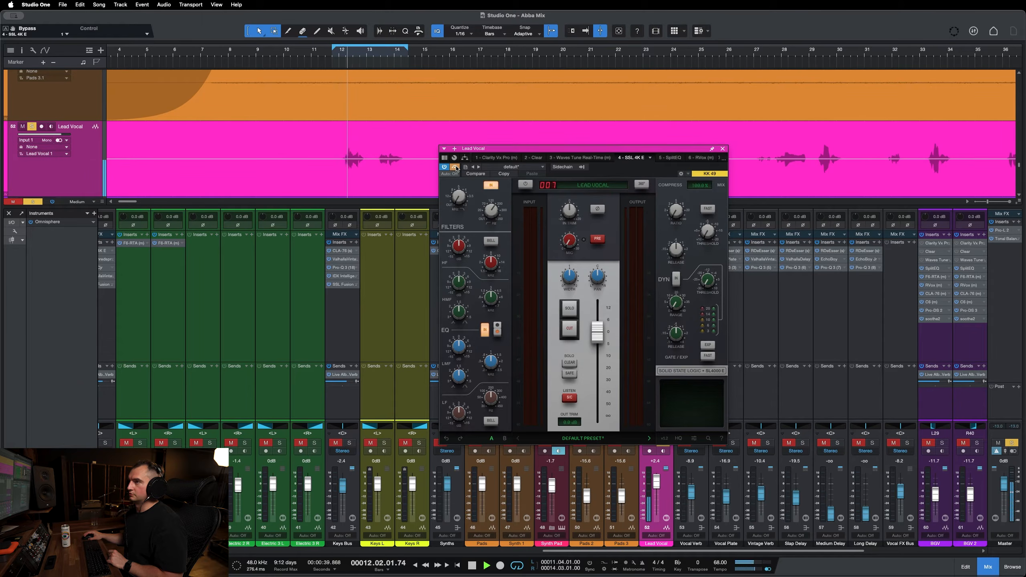
left_click(455, 167)
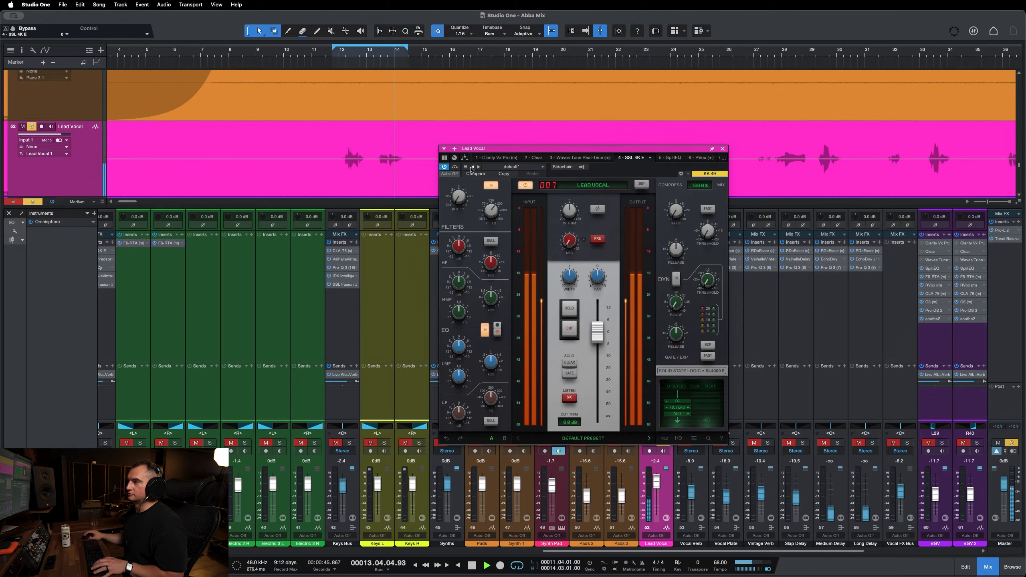
key("space")
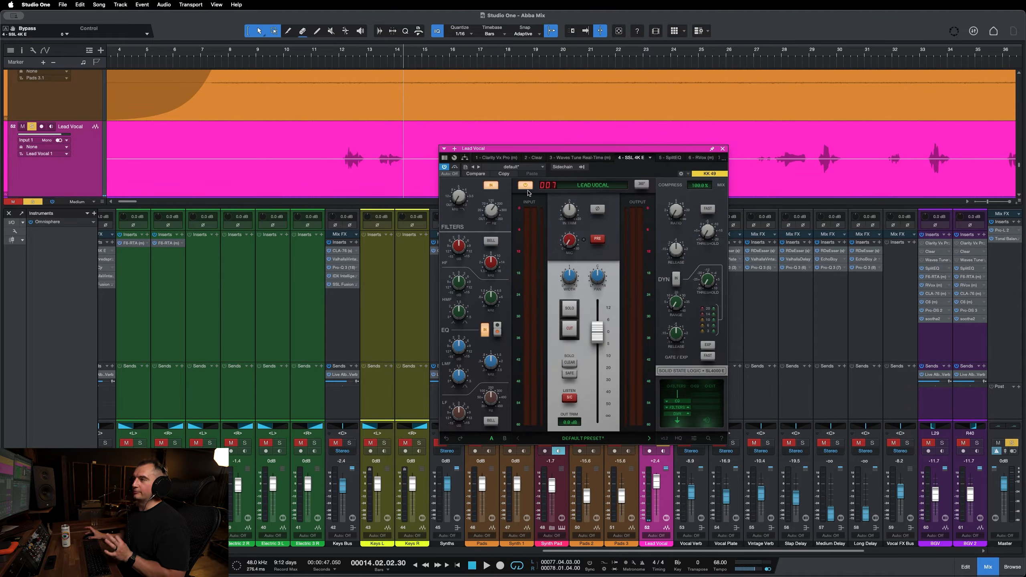
mouse_move(502, 213)
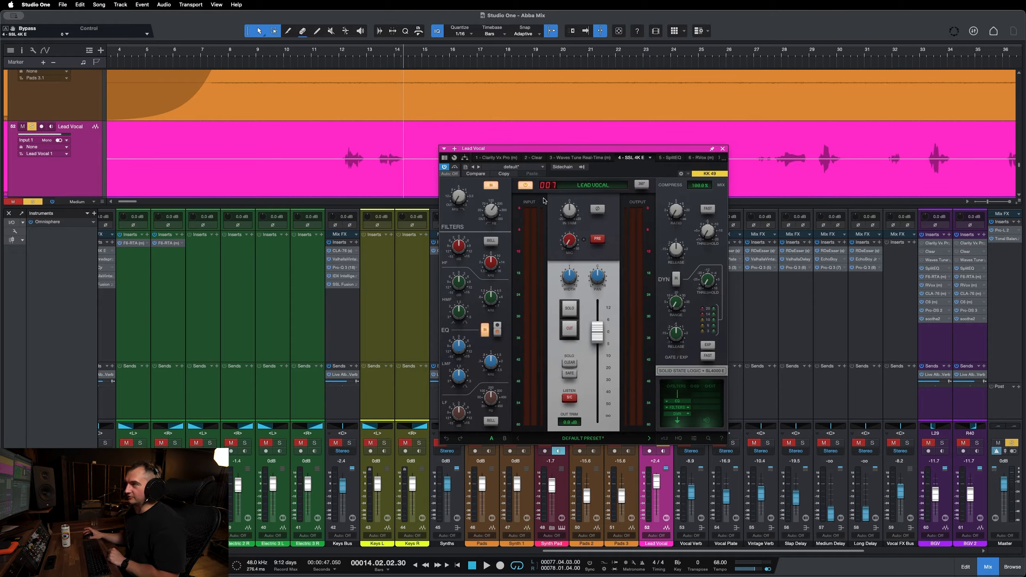
left_click_drag(622, 150, 611, 136)
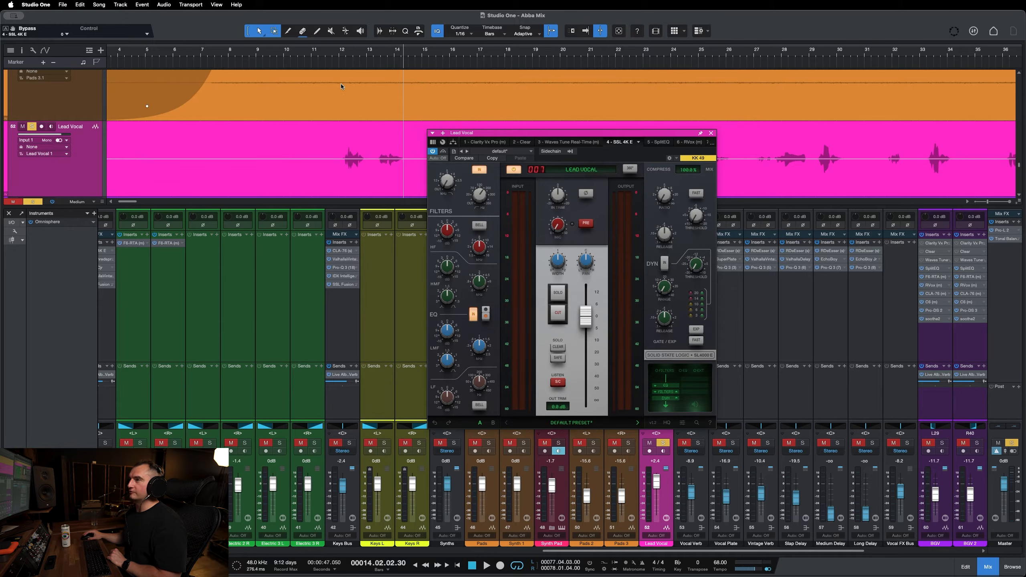
Set a loop from bar 12.1 to bar 14.4, and boost the LMF band by 11 dB at 0.50 kHz
left_click(342, 54)
left_click_drag(342, 42, 416, 45)
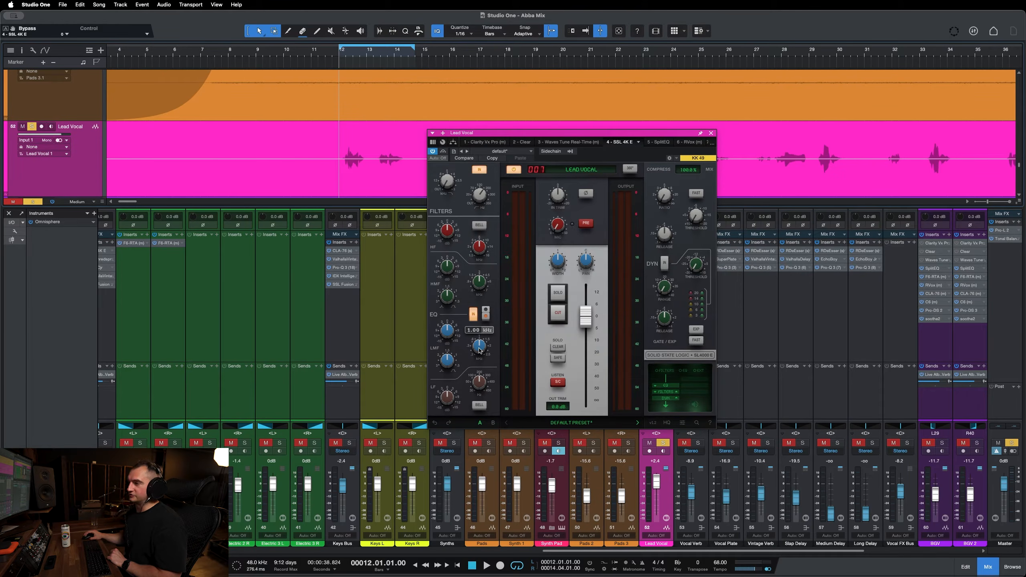
left_click_drag(478, 349, 476, 356)
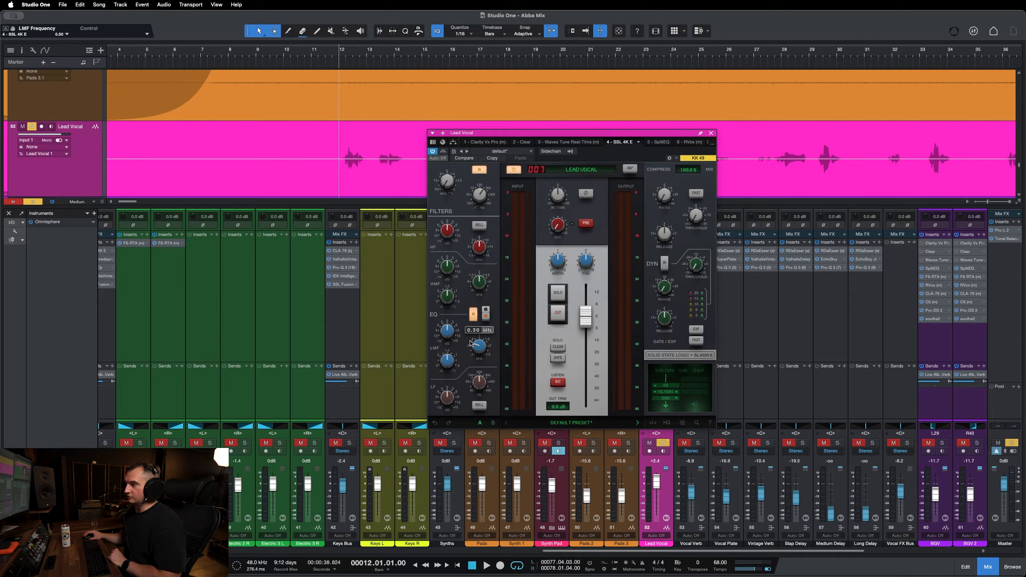
mouse_move(453, 336)
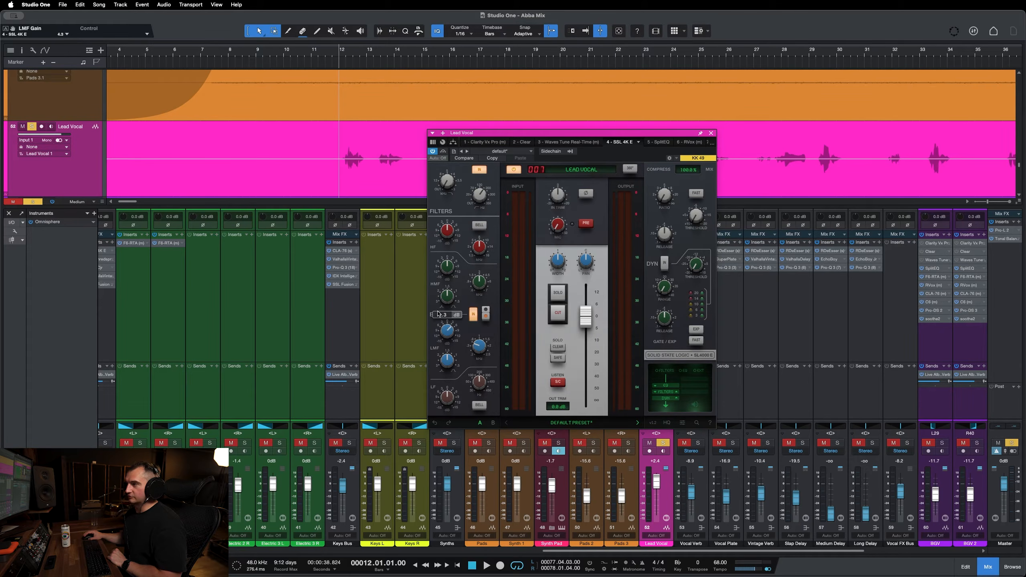
mouse_move(428, 280)
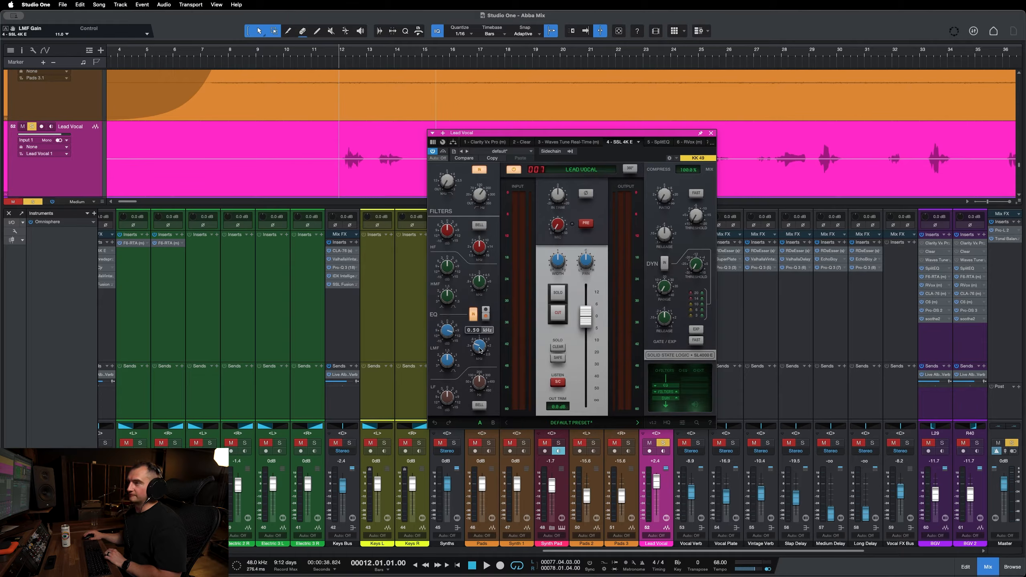
Play a loop from bar 12.2 to bar 14.3 and sweep the boosted LMF band to 0.47 kHz
left_click_drag(348, 45, 407, 45)
key("space")
left_click_drag(447, 331, 445, 335)
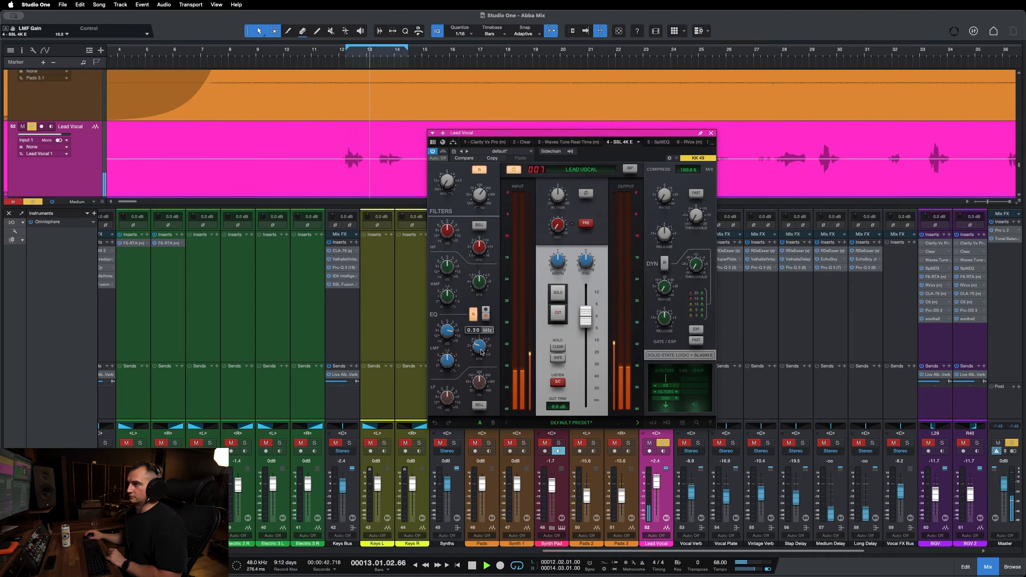
mouse_move(479, 346)
left_mouse_down()
mouse_move(481, 367)
mouse_move(478, 346)
left_mouse_up()
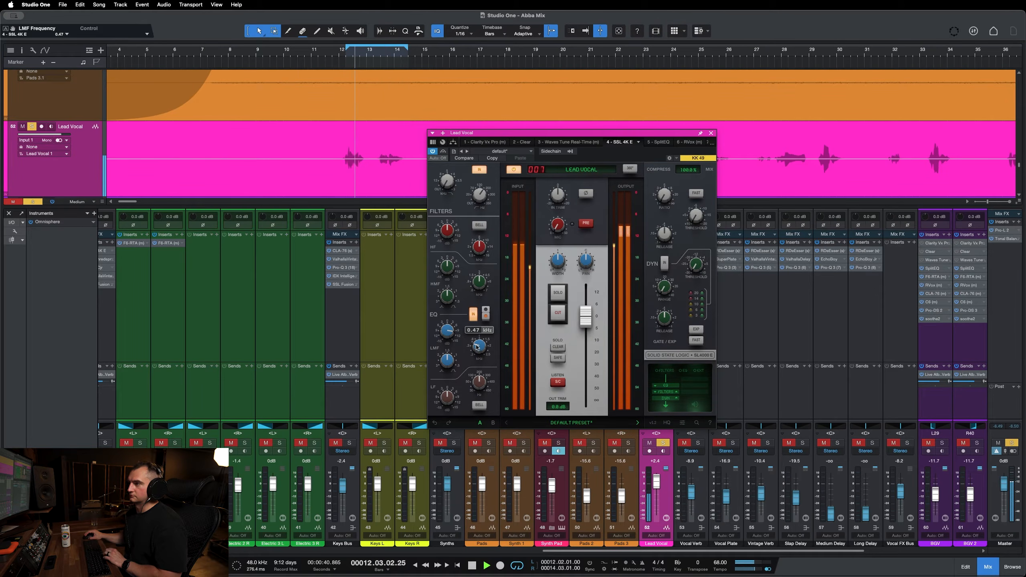
Set the LMF gain to -3.2 dB, play the vocal with the cut, and stop playback
key("space")
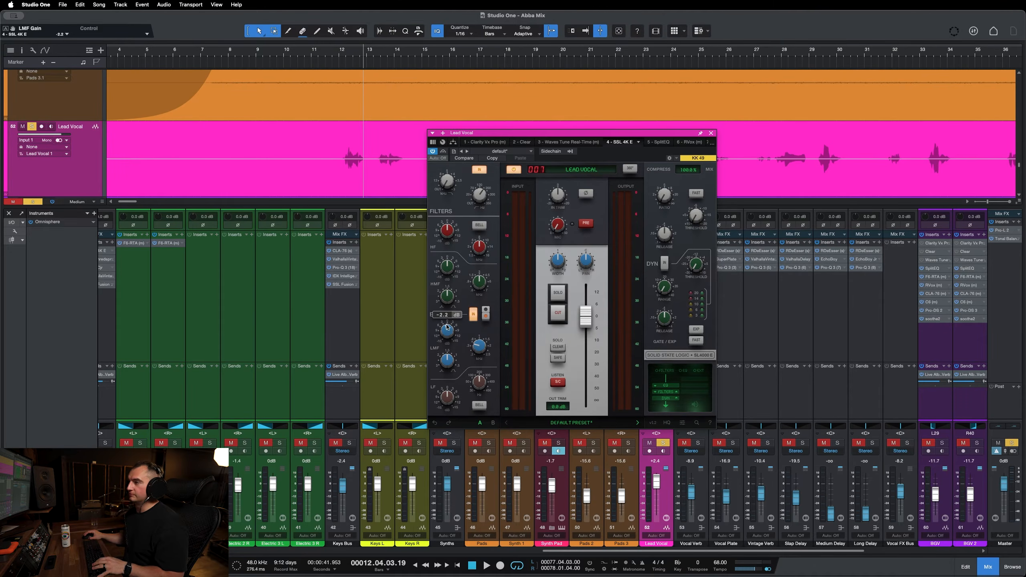
key("space")
left_click_drag(447, 327, 444, 331)
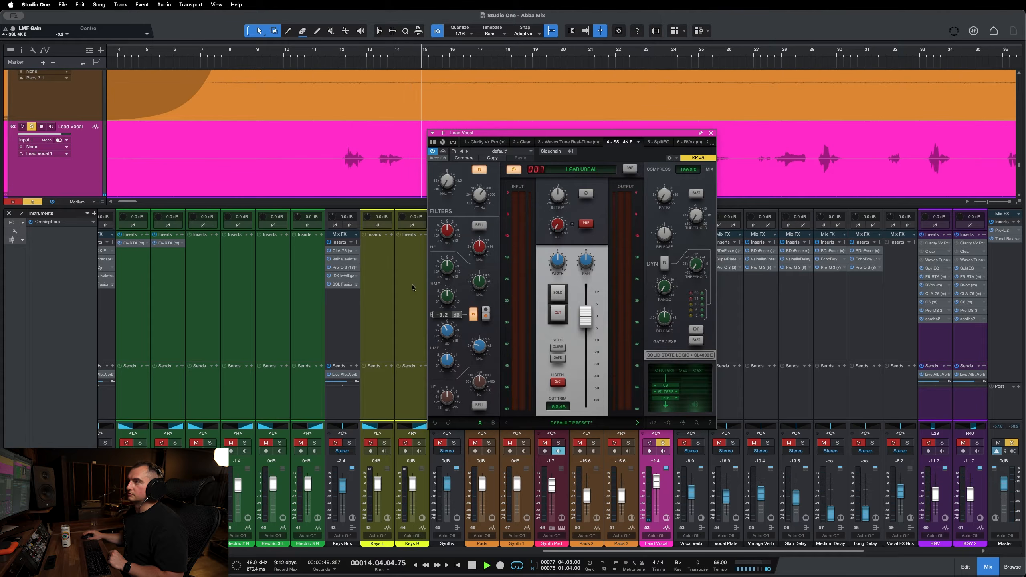
key("space")
Audition the LMF cut over a loop from bar 12.1 to bar 14.4, ending with the Lead Vocal channel selected and playback stopped
left_click_drag(341, 46, 412, 73)
key("KP_1")
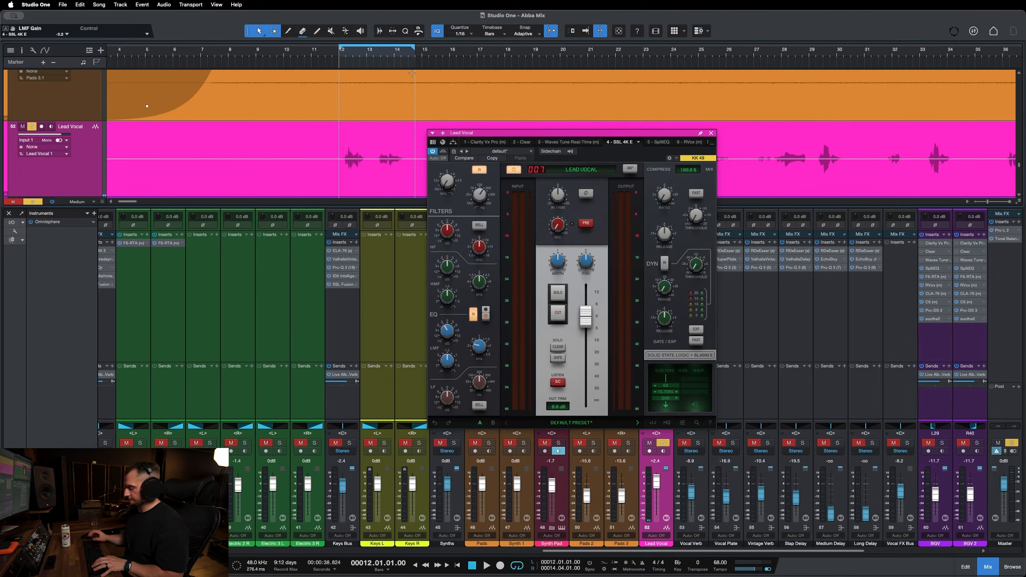
key("space")
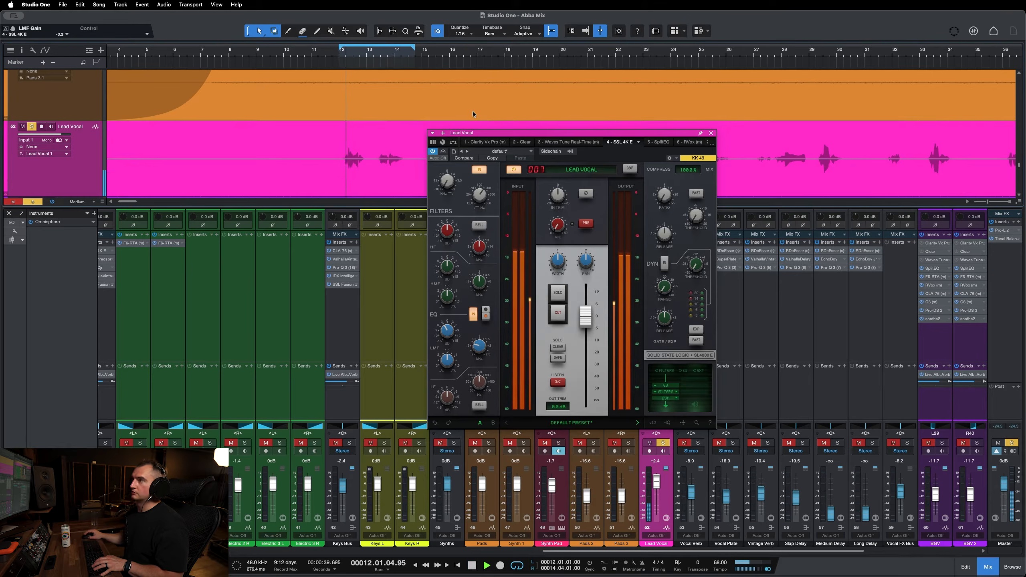
left_click(91, 106)
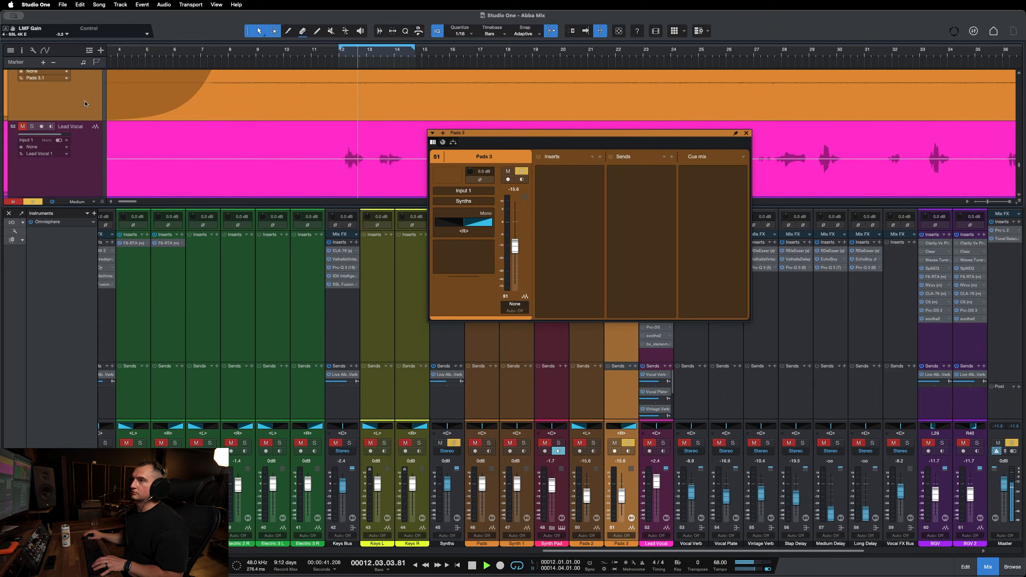
left_click(91, 138)
key("space")
Loop bar 12.1 to bar 14.3 and compare the vocal with the EQ section in and out, leaving it enabled
left_click_drag(349, 51, 407, 65)
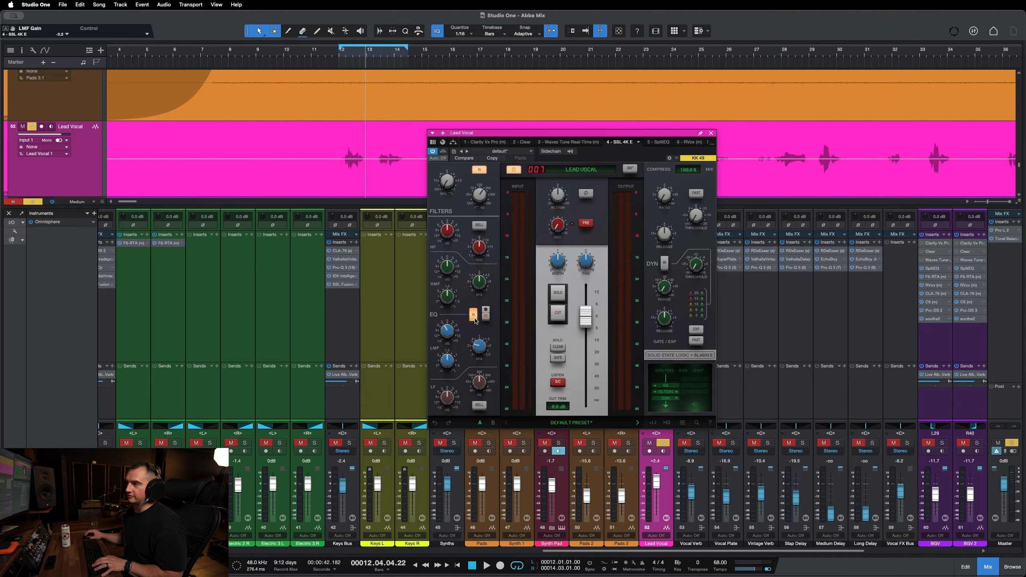
left_click(339, 58)
key("space")
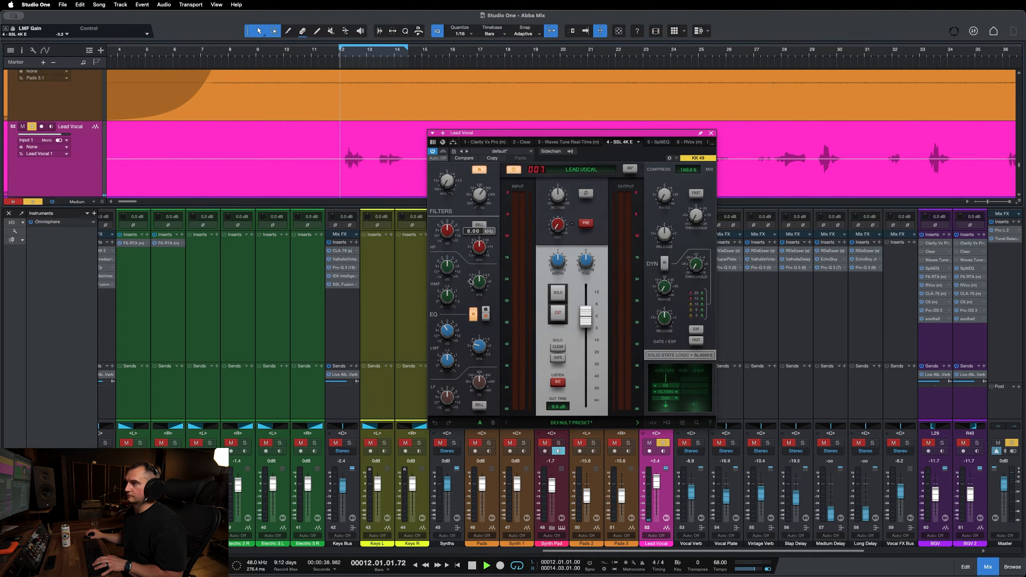
left_click(473, 314)
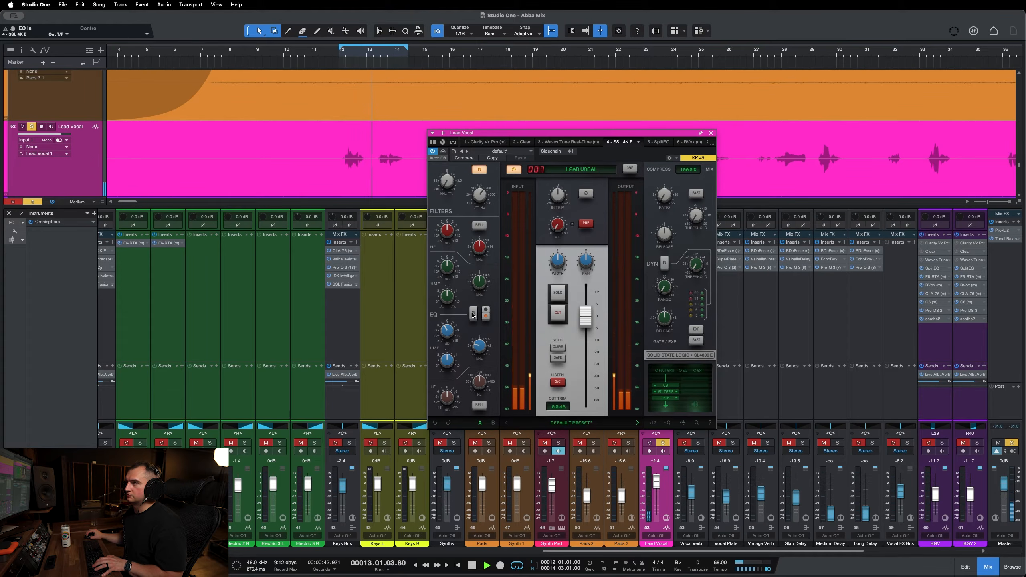
left_click(473, 314)
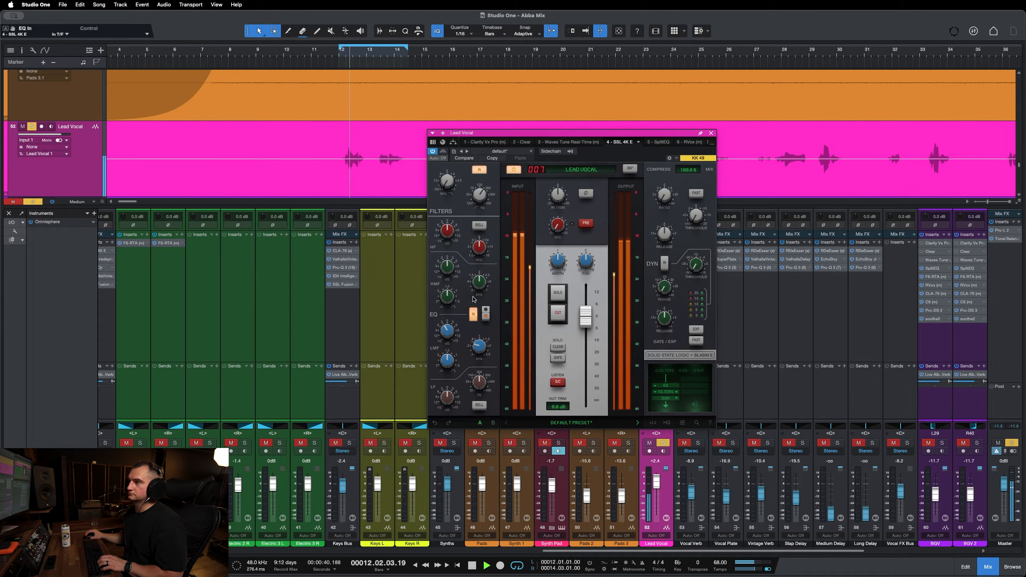
left_click(473, 314)
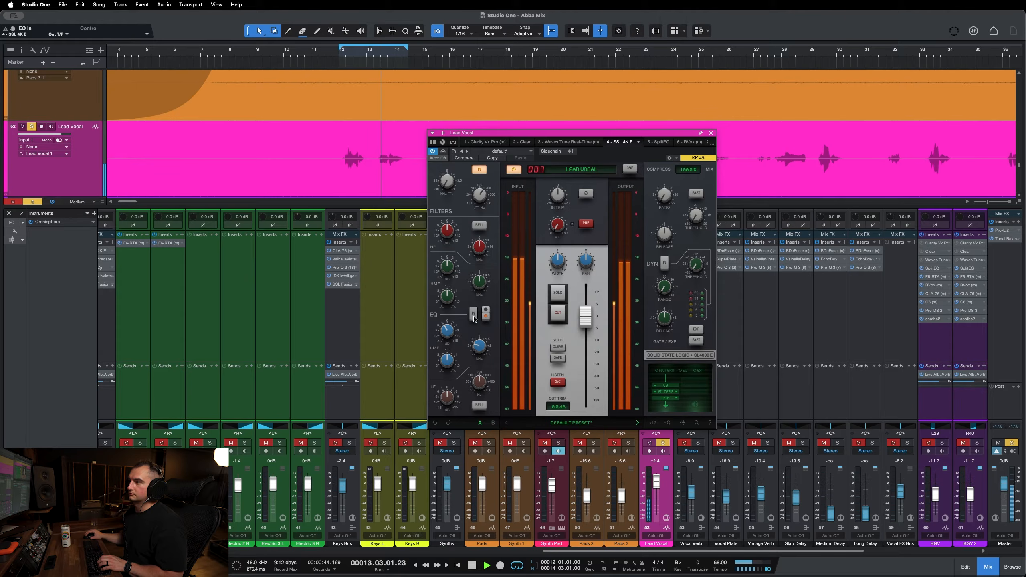
left_click(474, 315)
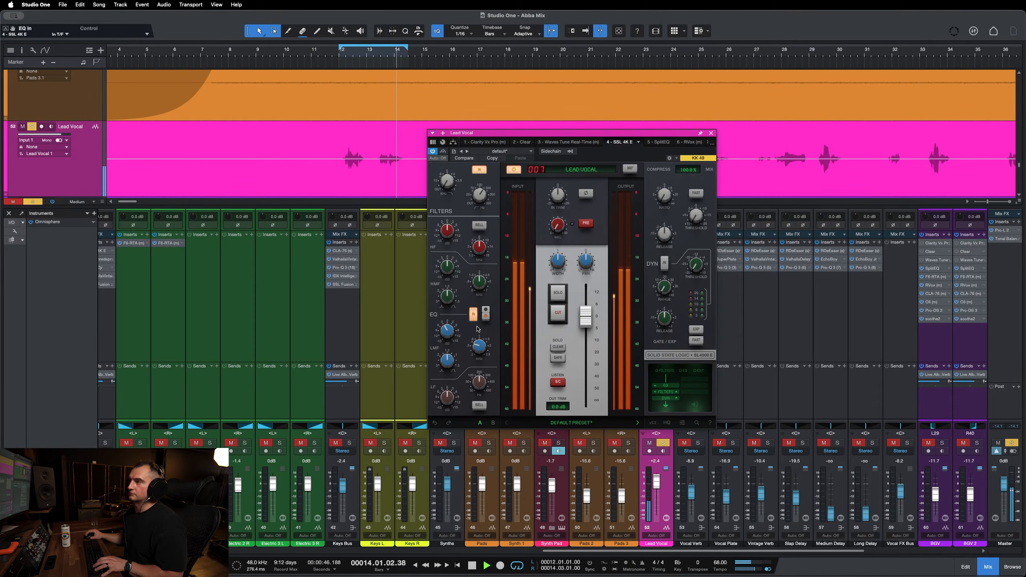
key("space")
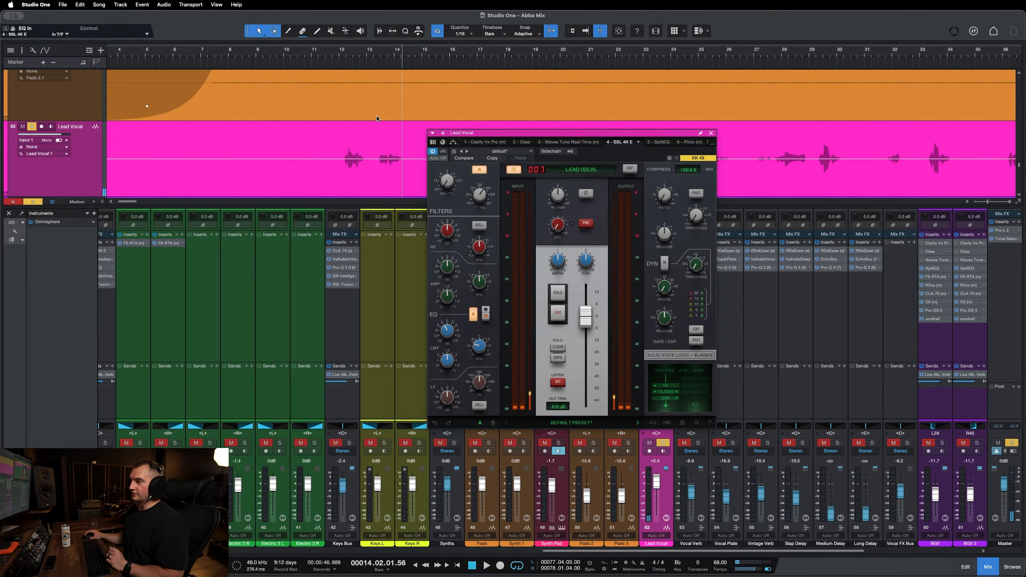
Deepen the LMF cut to about -5 dB while looping the vocal from bar 12.1 to bar 14.3, and stop playback
mouse_move(447, 335)
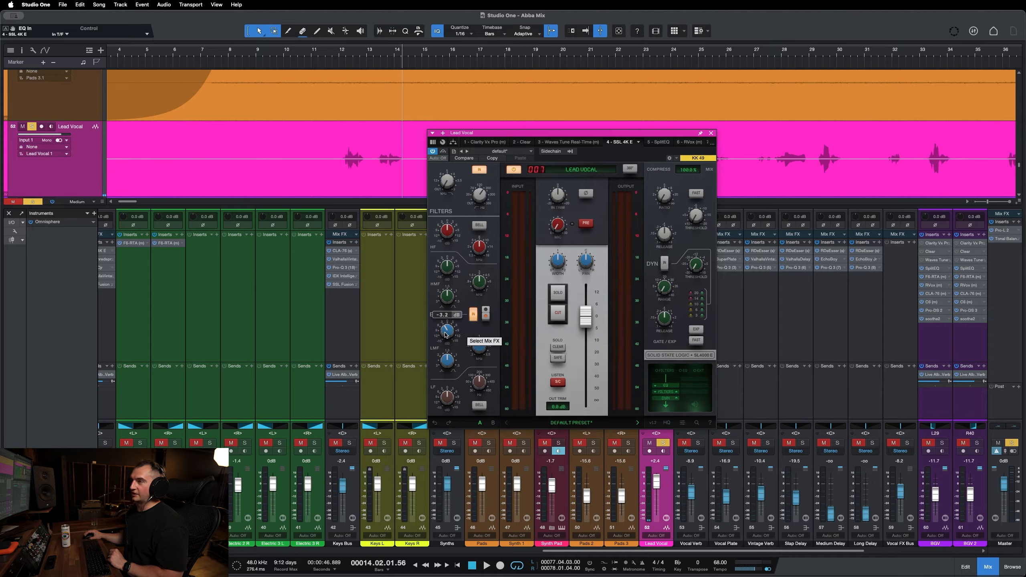
left_click_drag(444, 334, 445, 337)
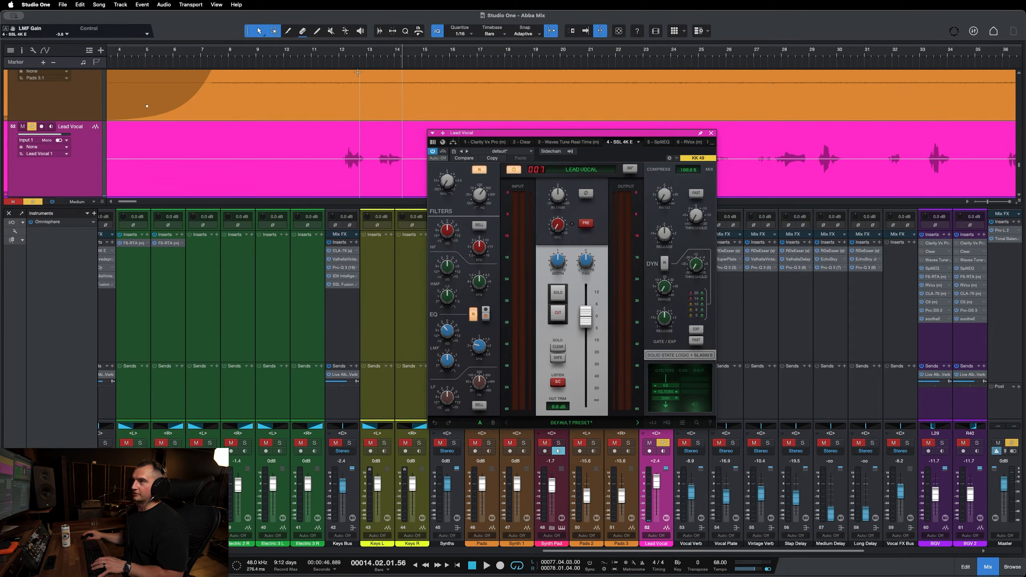
left_click_drag(343, 47, 407, 47)
key("space")
mouse_move(448, 335)
left_click_drag(446, 335, 446, 335)
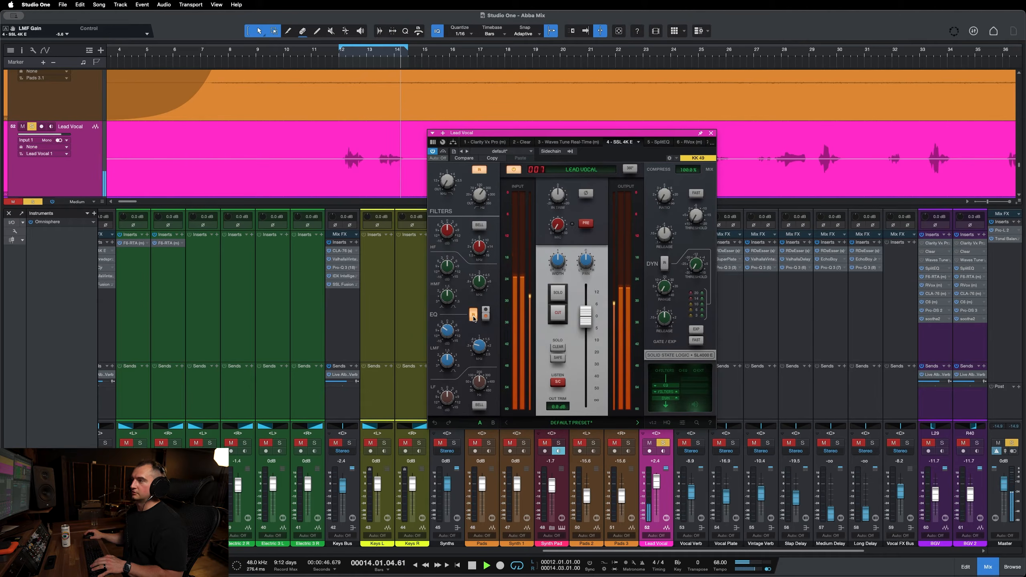
key("space")
key("p")
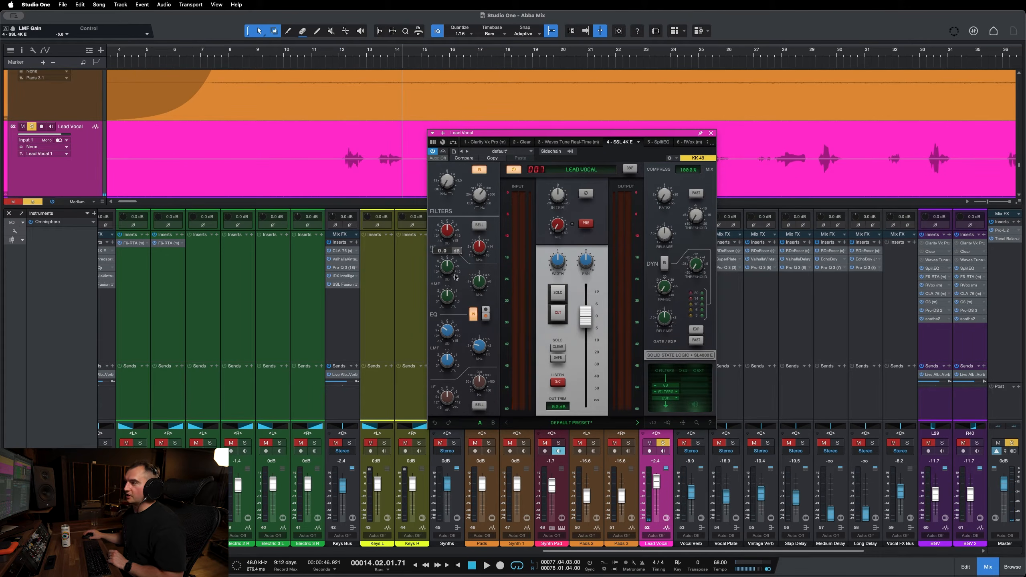
Set the HMF frequency to 0.74 kHz and boost its gain to 10.3 dB
mouse_move(450, 301)
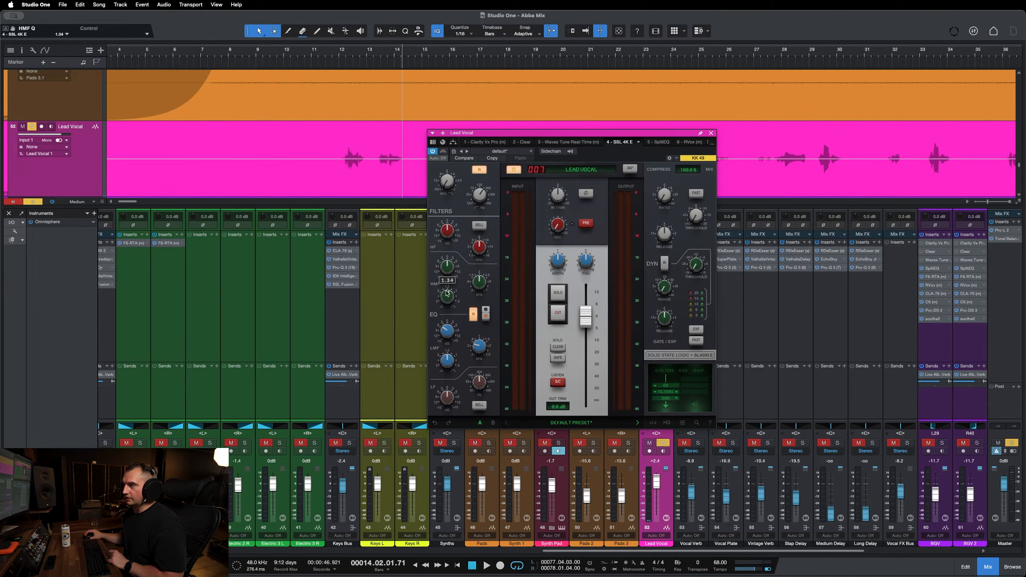
double_click(445, 295)
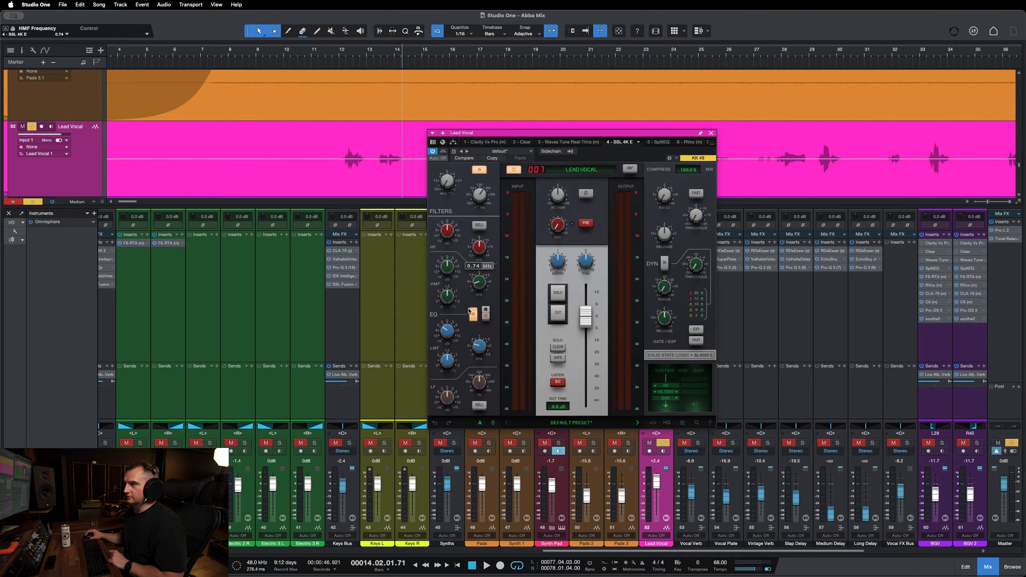
mouse_move(447, 274)
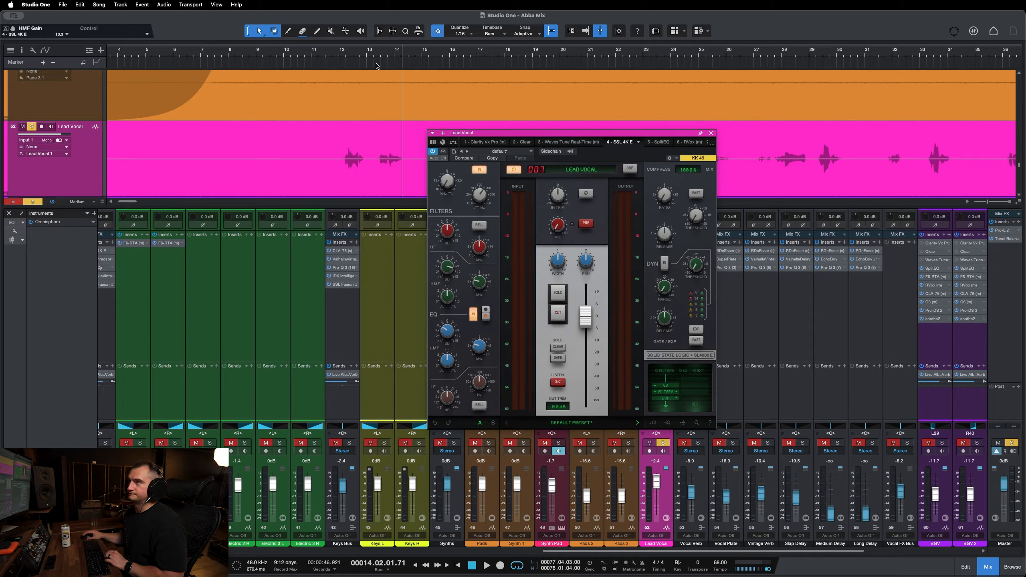
Sweep the boosted HMF band to 1.12 kHz while looping the vocal from bar 12.1 to bar 14.3
left_click_drag(341, 48, 409, 71)
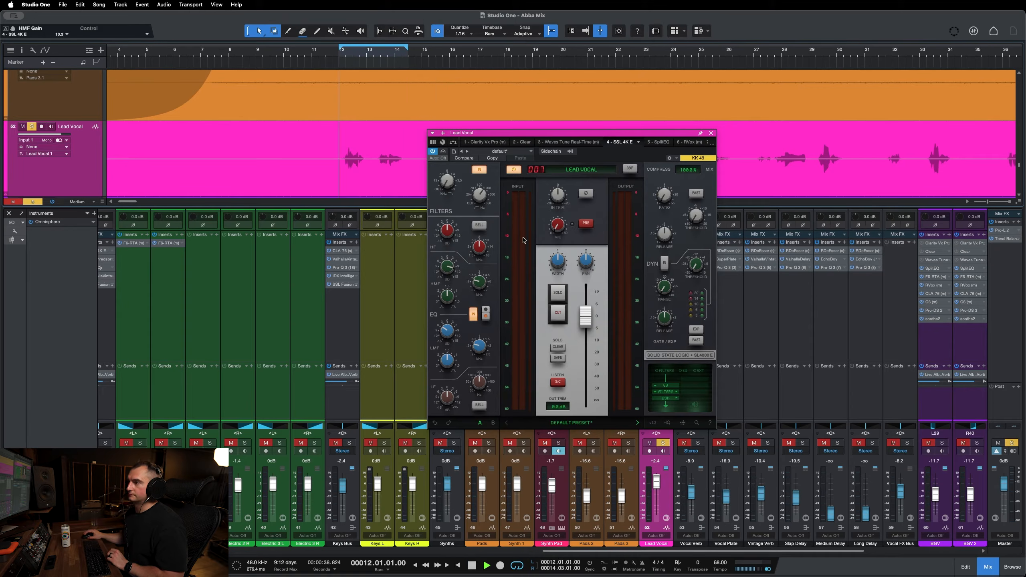
key("space")
mouse_move(478, 288)
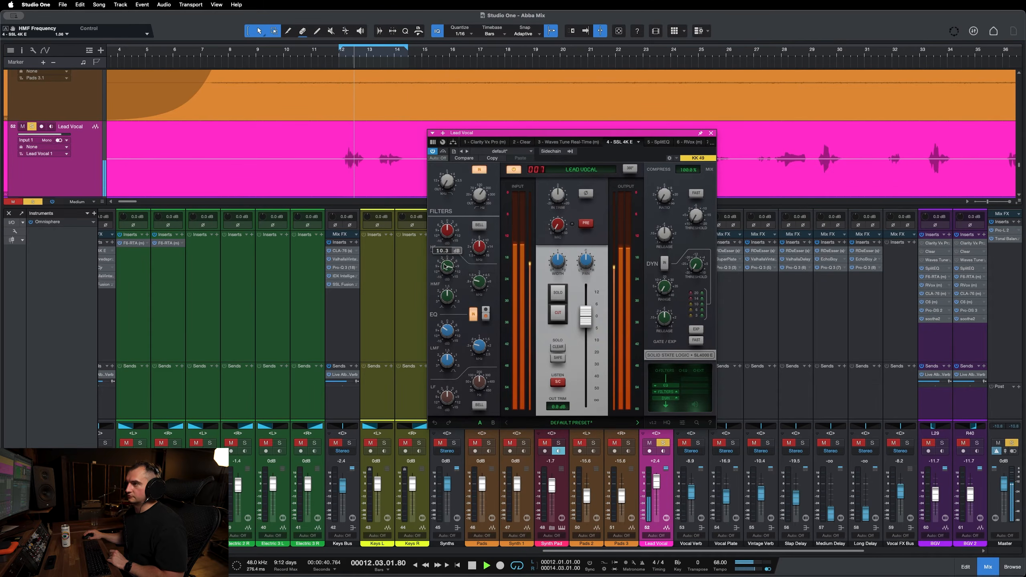
mouse_move(483, 283)
left_mouse_down()
mouse_move(479, 274)
mouse_move(483, 286)
mouse_move(470, 288)
left_mouse_up()
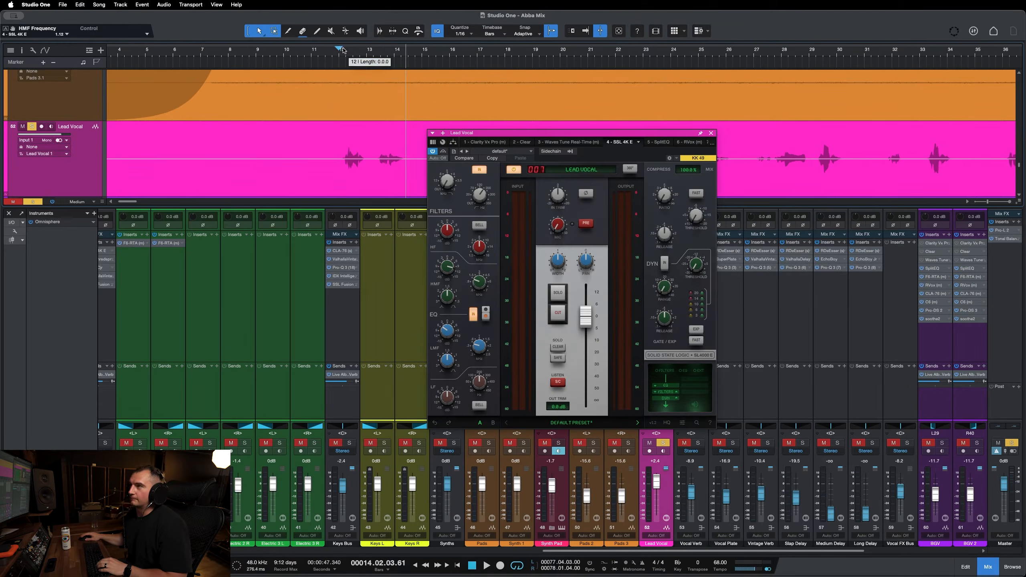
Cut the HMF gain to about -3 dB while playing the vocal phrases from bar 12.1, and stop playback
left_click_drag(343, 50, 406, 50)
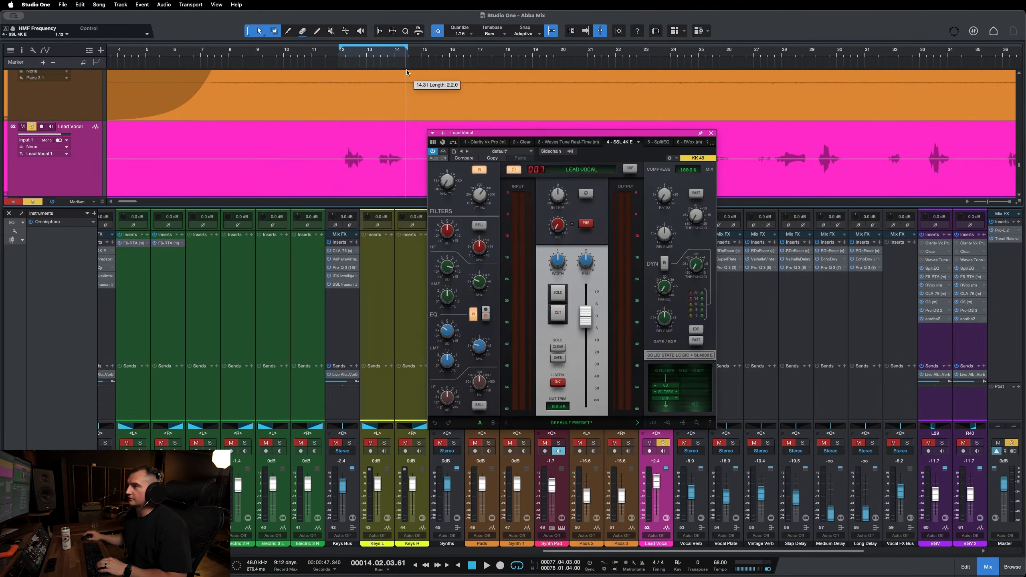
mouse_move(444, 272)
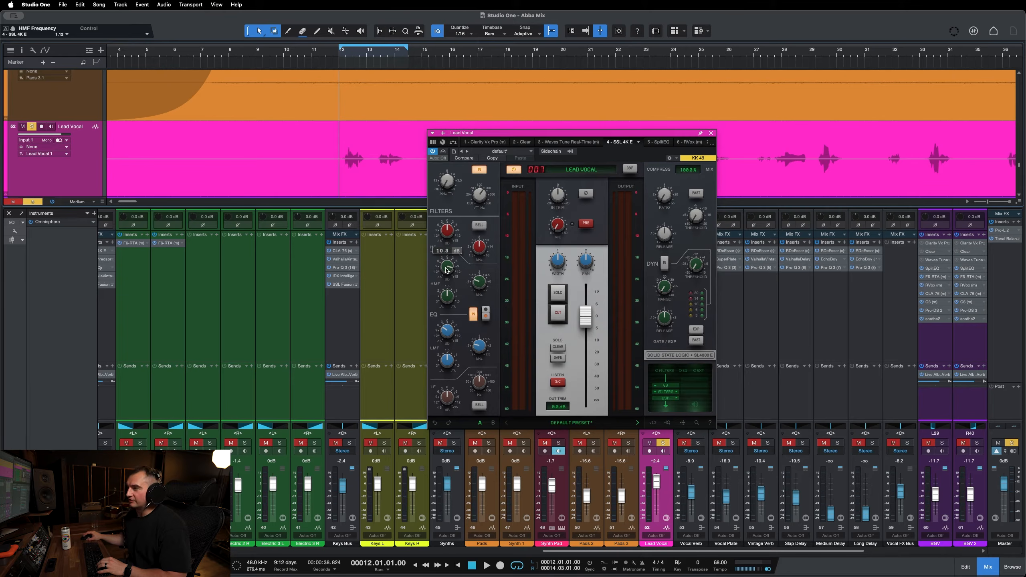
left_click_drag(451, 270, 440, 299)
key("super+z")
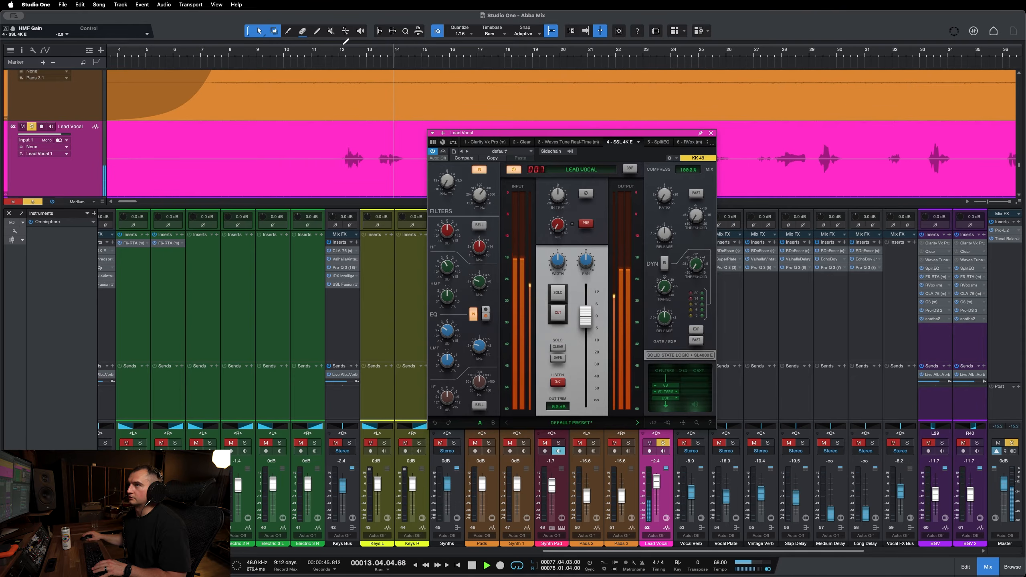
key("space")
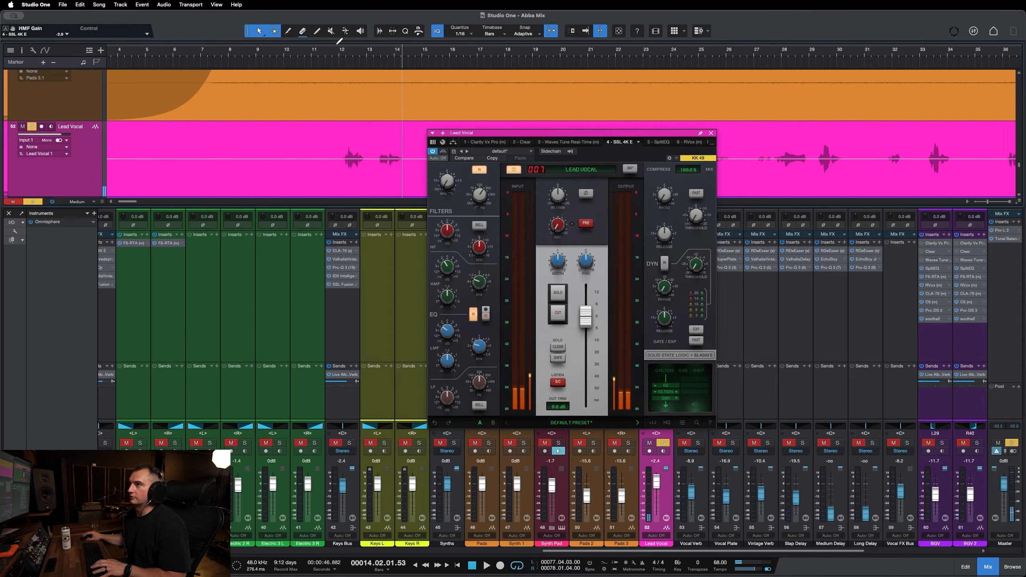
Compare the lead vocal with the SSL EQ section out and in while looping from bar 12.1 to bar 14.3
left_click_drag(340, 44, 407, 45)
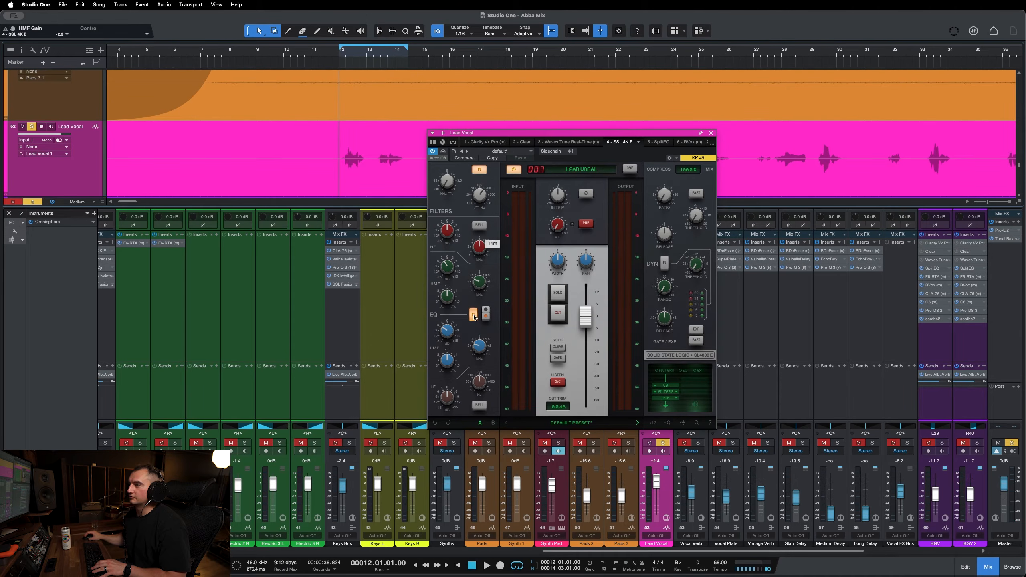
key("space")
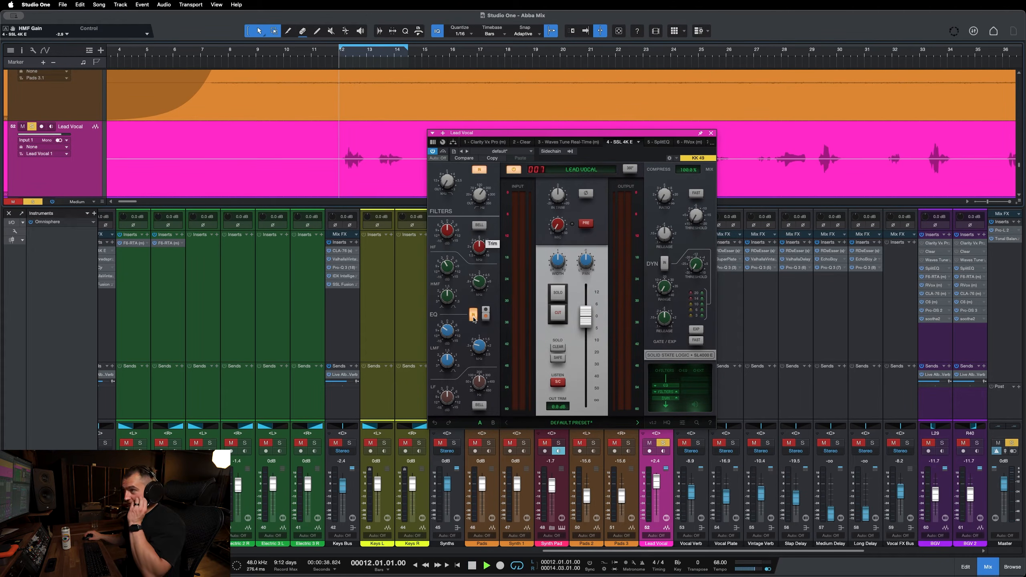
left_click(473, 315)
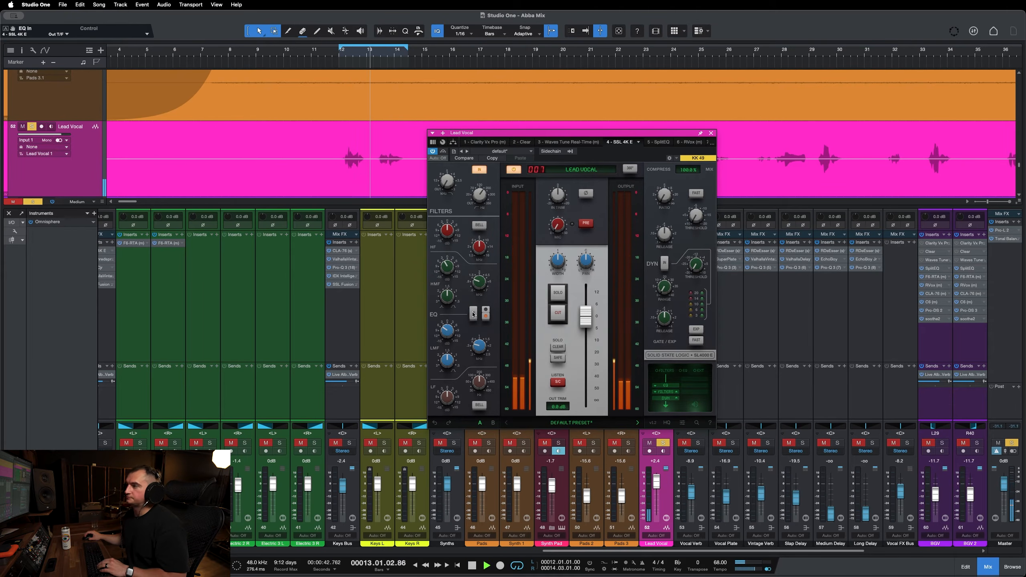
left_click(473, 315)
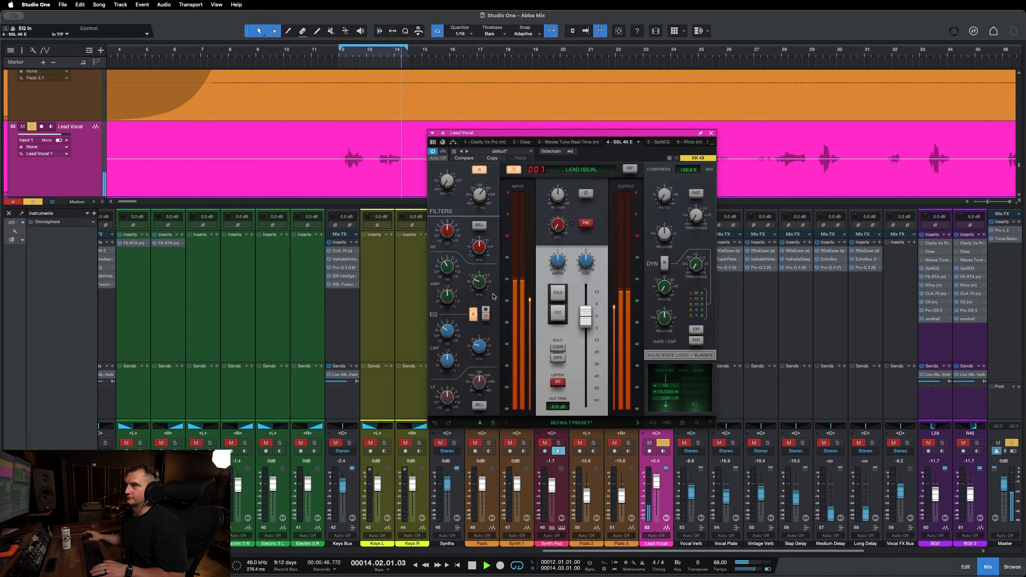
key("space")
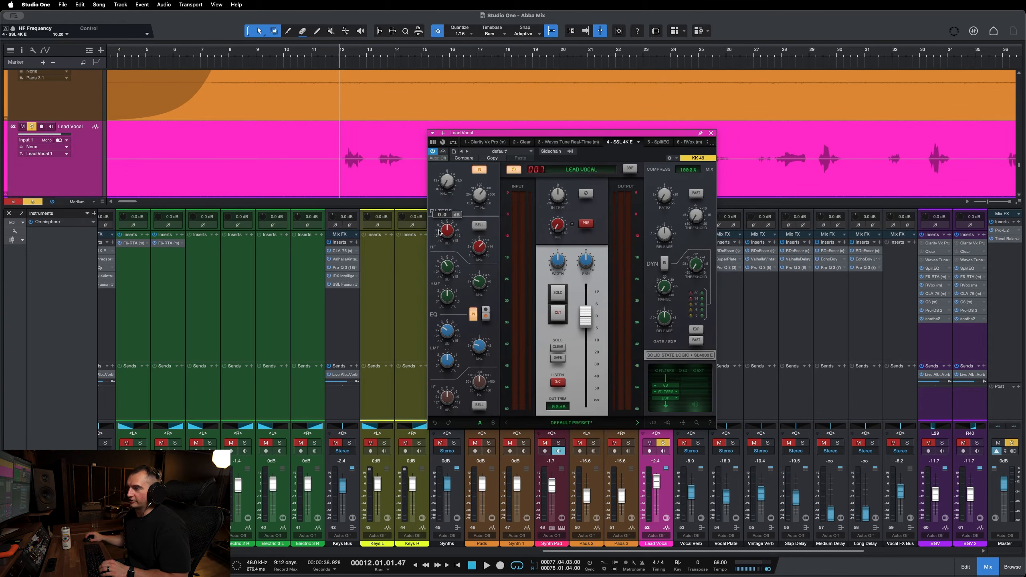
Boost the SSL HF gain to 3.5 dB while looping the vocal from bar 12.1 to bar 14.4, and stop playback
mouse_move(467, 236)
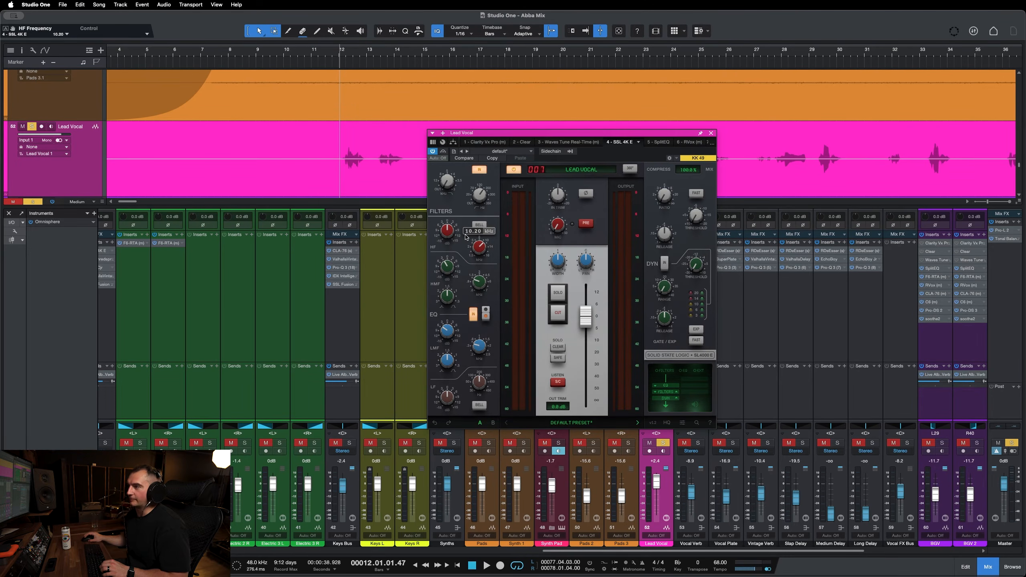
mouse_move(493, 133)
left_mouse_down()
mouse_move(661, 138)
mouse_move(526, 150)
mouse_move(499, 137)
left_mouse_up()
left_click_drag(342, 46, 419, 83)
key("space")
mouse_move(450, 235)
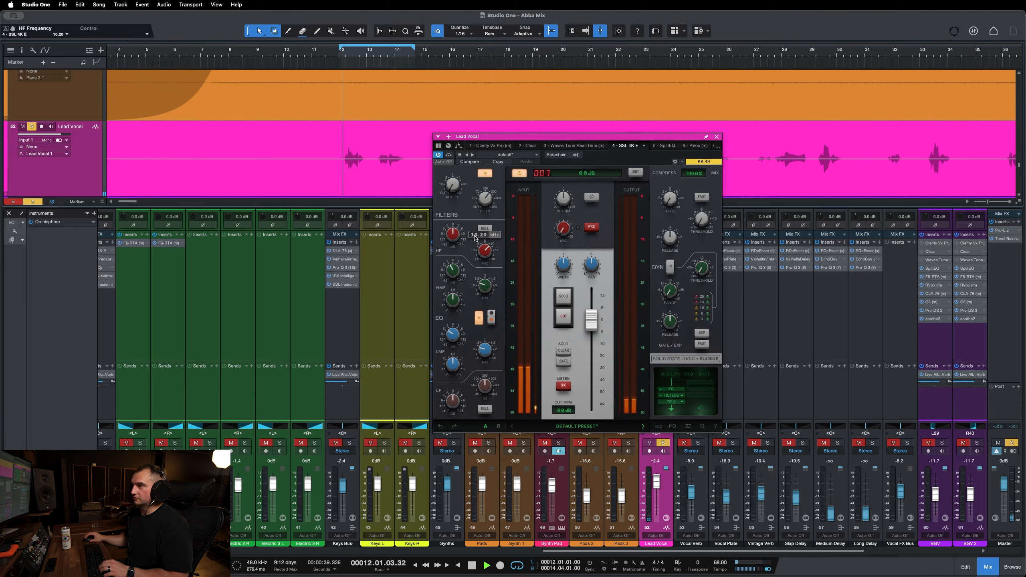
mouse_move(451, 235)
left_mouse_down()
mouse_move(448, 227)
mouse_move(451, 239)
left_mouse_up()
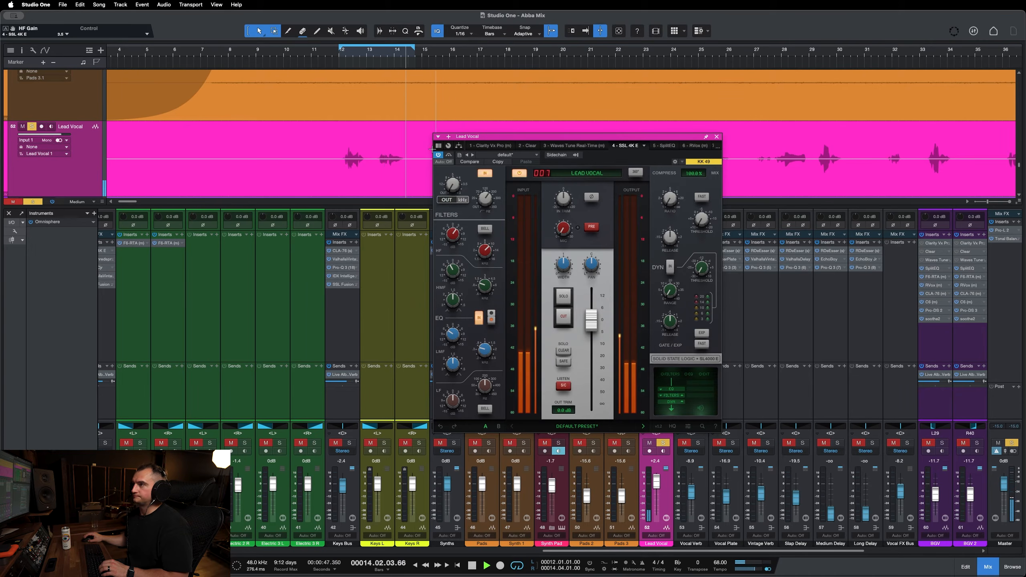
key("p")
key("space")
Unsolo the lead vocal and play the full mix from bar 12 with the SSL 4K E window closed
left_click_drag(484, 138, 477, 138)
left_click(344, 49)
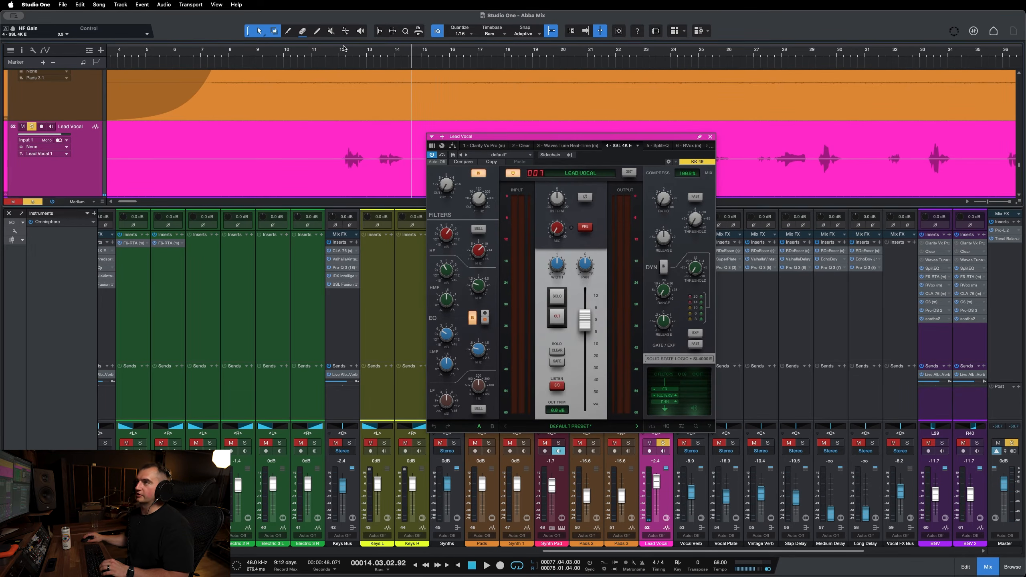
left_click(340, 50)
key("s")
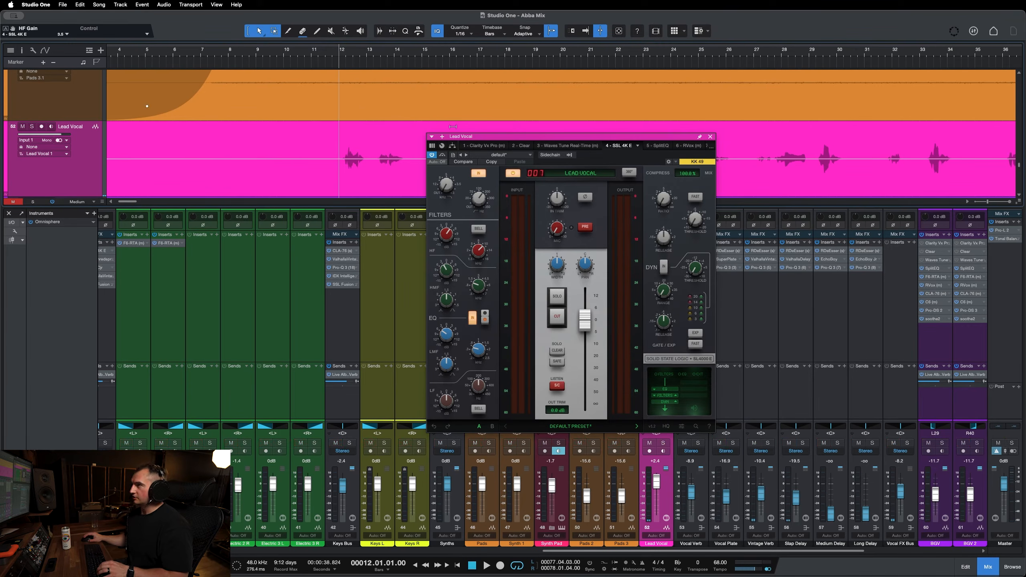
left_click_drag(514, 138, 558, 159)
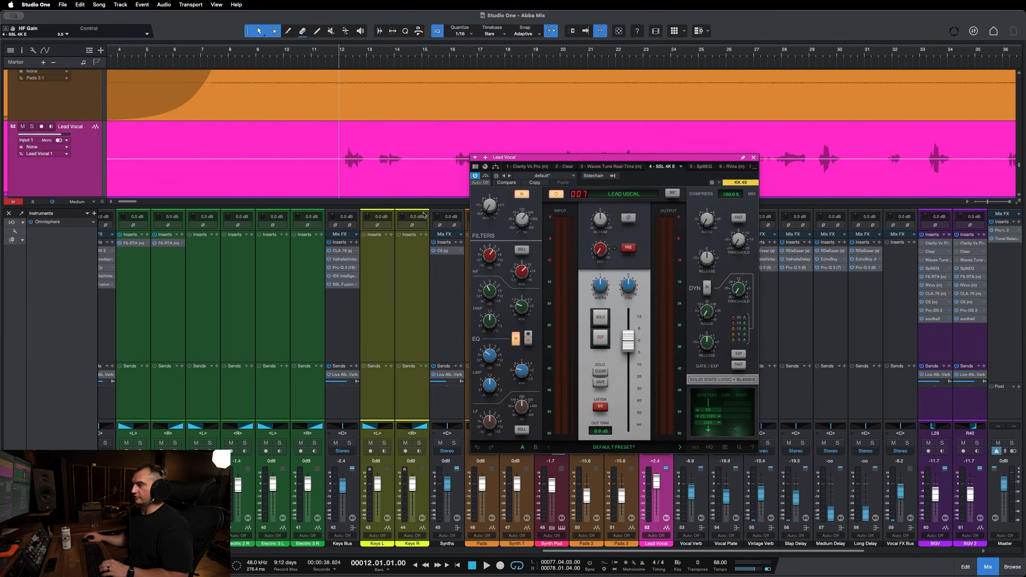
left_click_drag(552, 162, 560, 156)
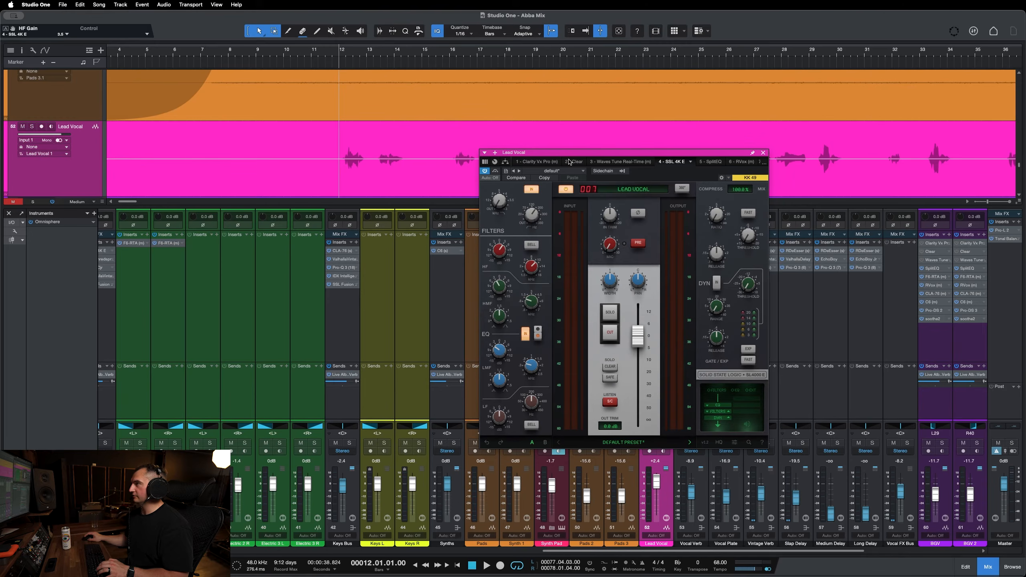
left_click(764, 153)
key("space")
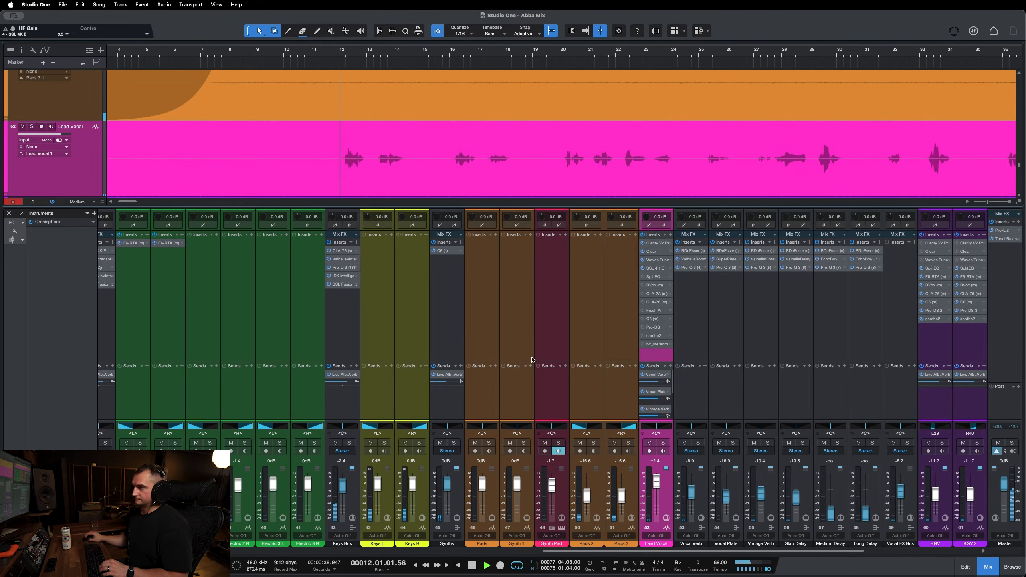
Reopen the lead vocal's SSL 4K E and compare it bypassed and active in the full mix from bar 12
left_click(654, 269)
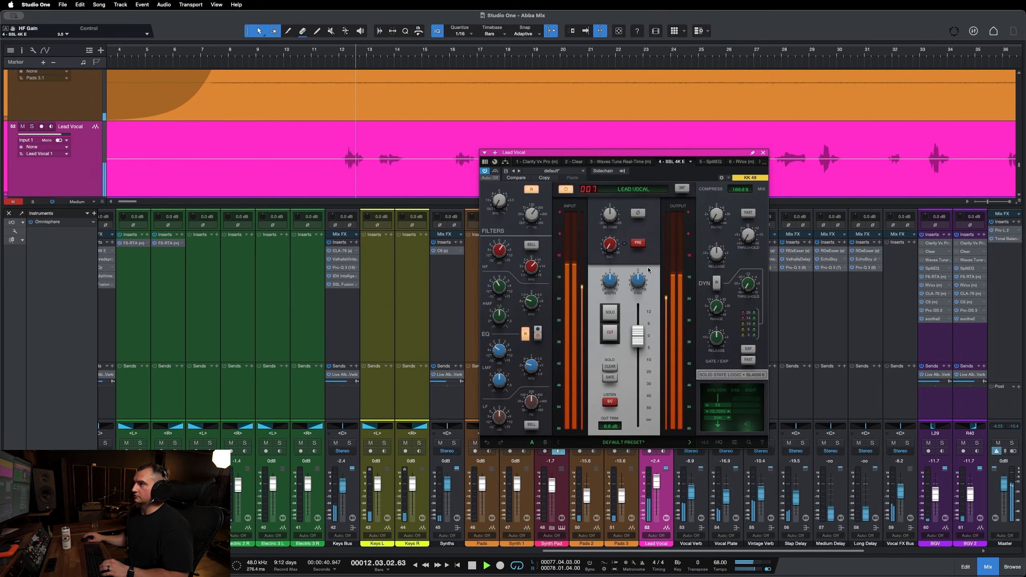
left_click_drag(518, 164, 516, 150)
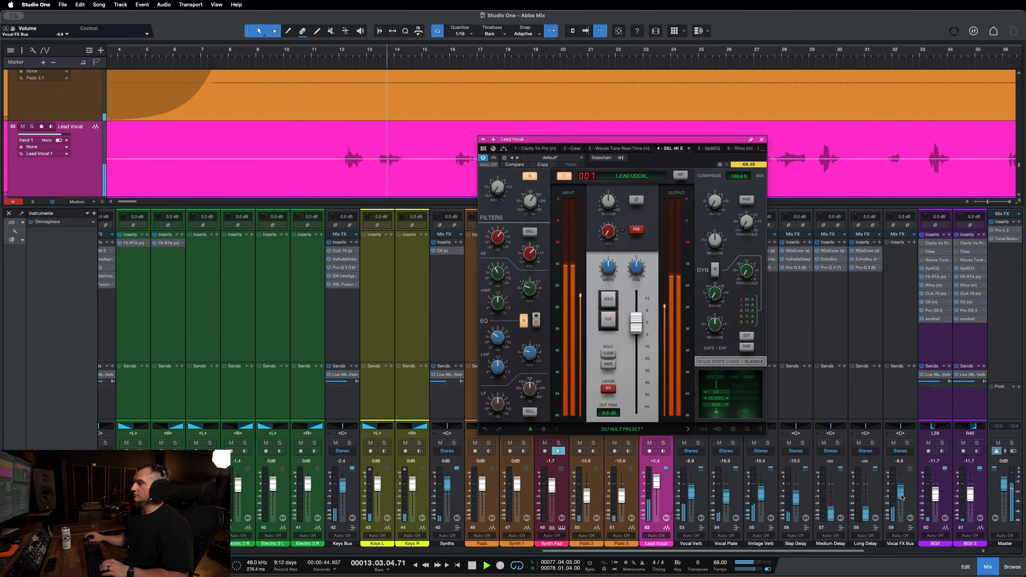
mouse_move(501, 243)
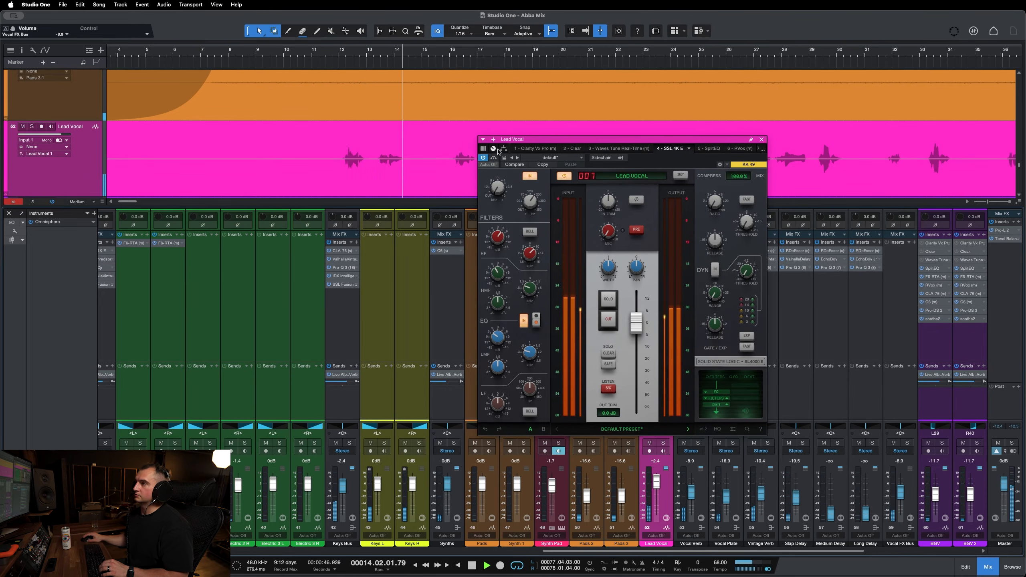
left_click(494, 158)
left_click(344, 52)
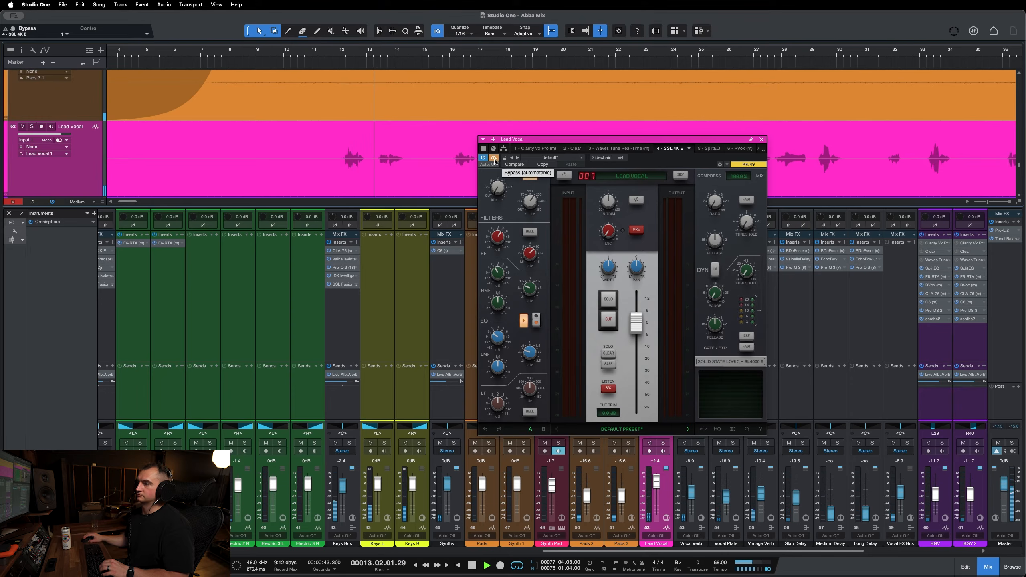
left_click(493, 158)
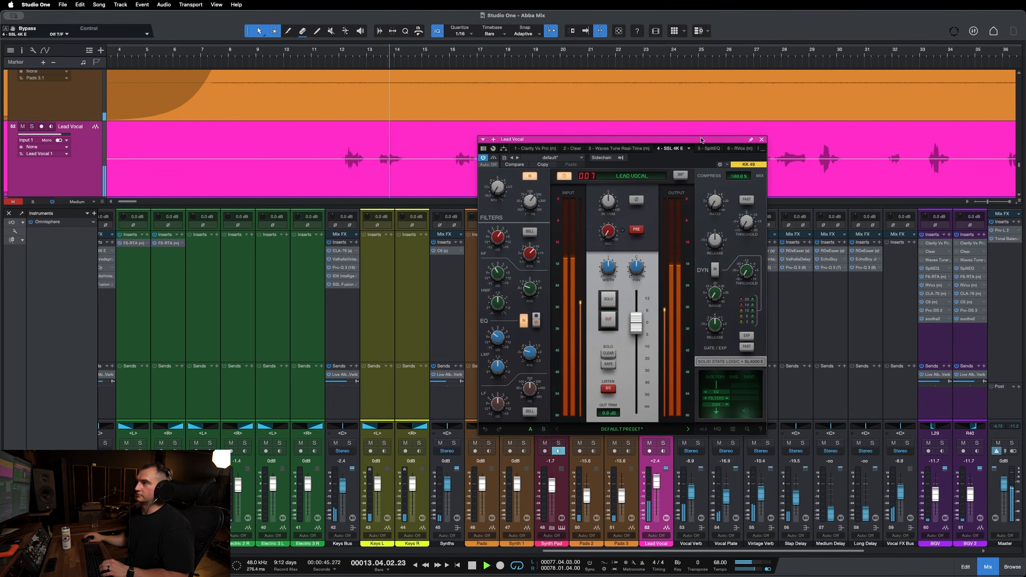
left_click_drag(677, 143, 693, 142)
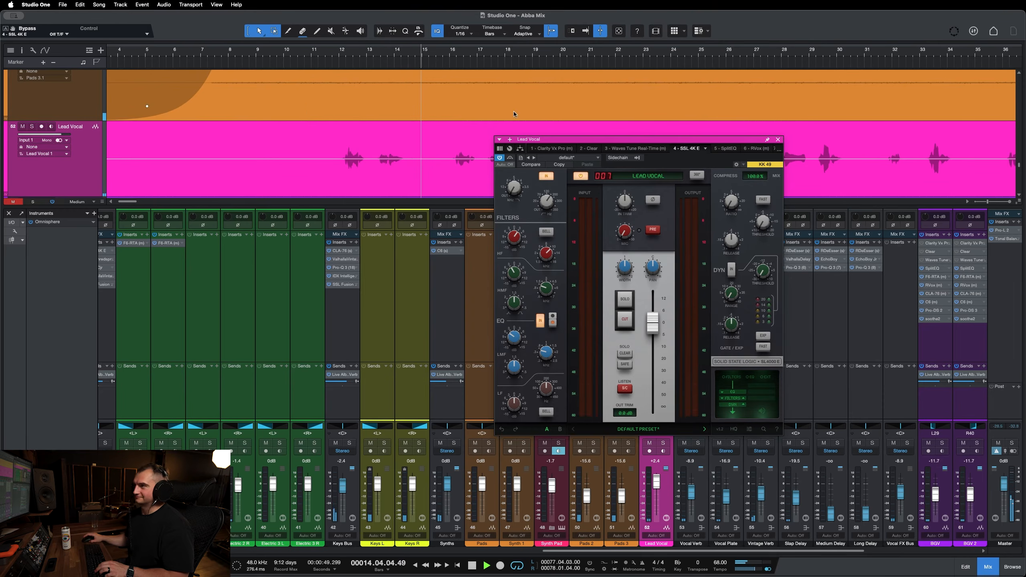
Compare the SSL 4K E active and bypassed in the full mix on the vocal section from bar 43.4
scroll(456, 127, "right", 3)
scroll(456, 127, "down", 5)
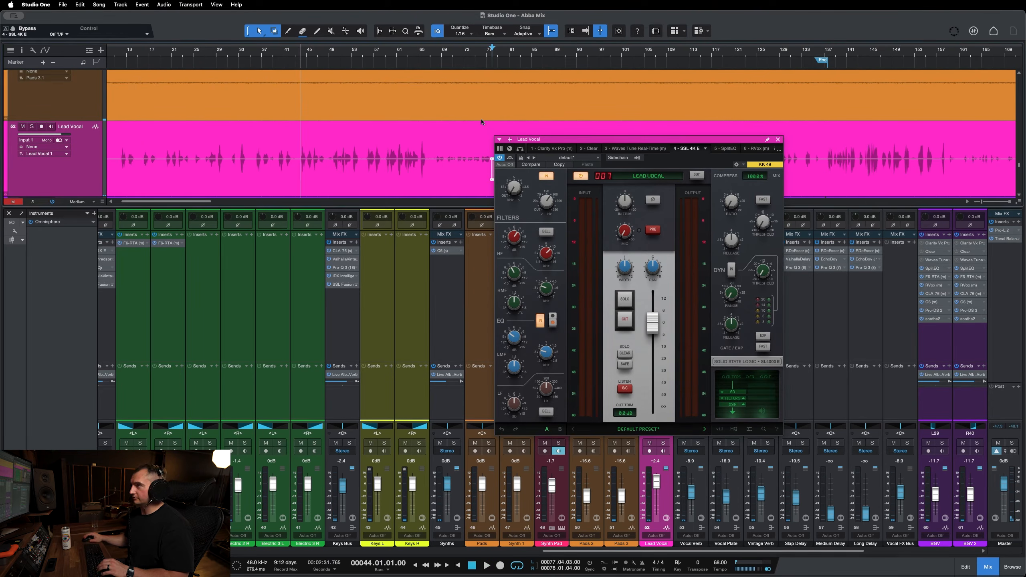
left_click_drag(608, 139, 600, 138)
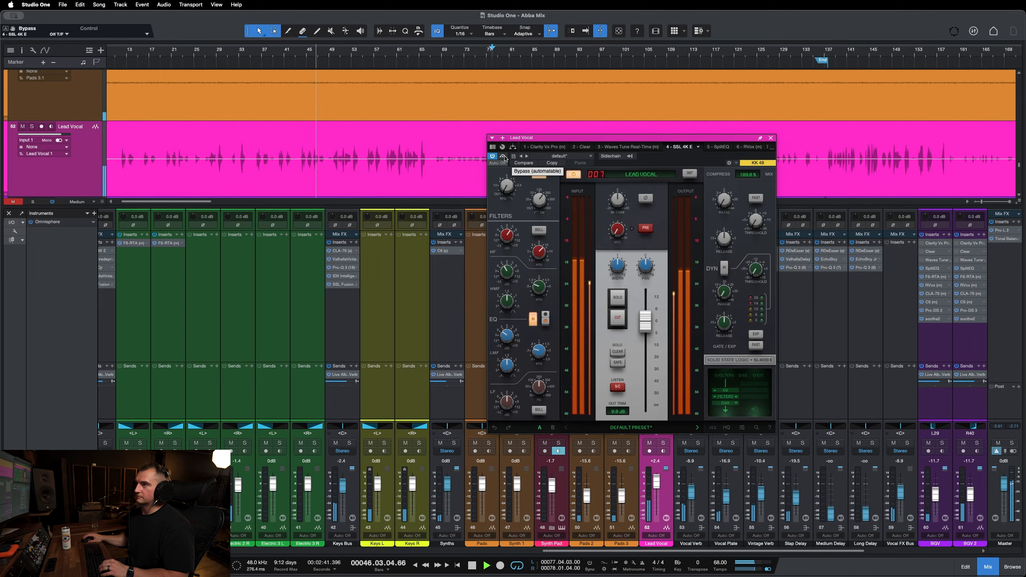
scroll(313, 161, "up", 5)
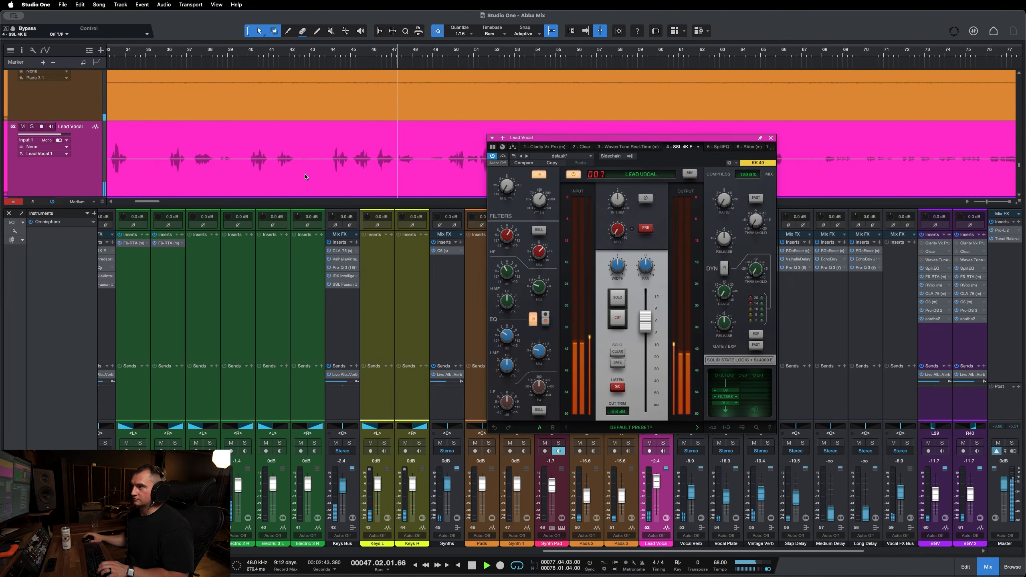
scroll(348, 178, "left", 2)
key("space")
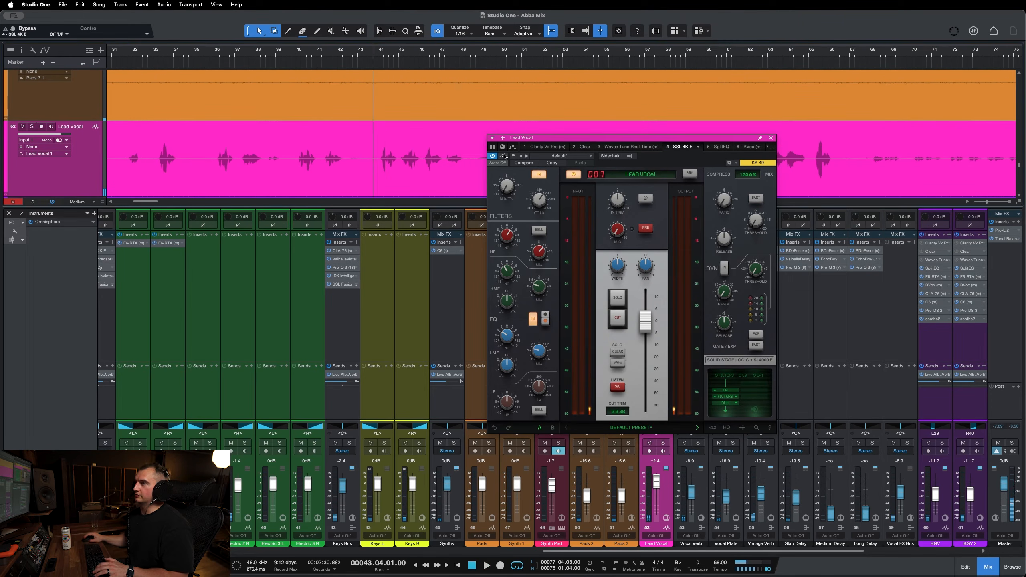
left_click(503, 156)
key("space")
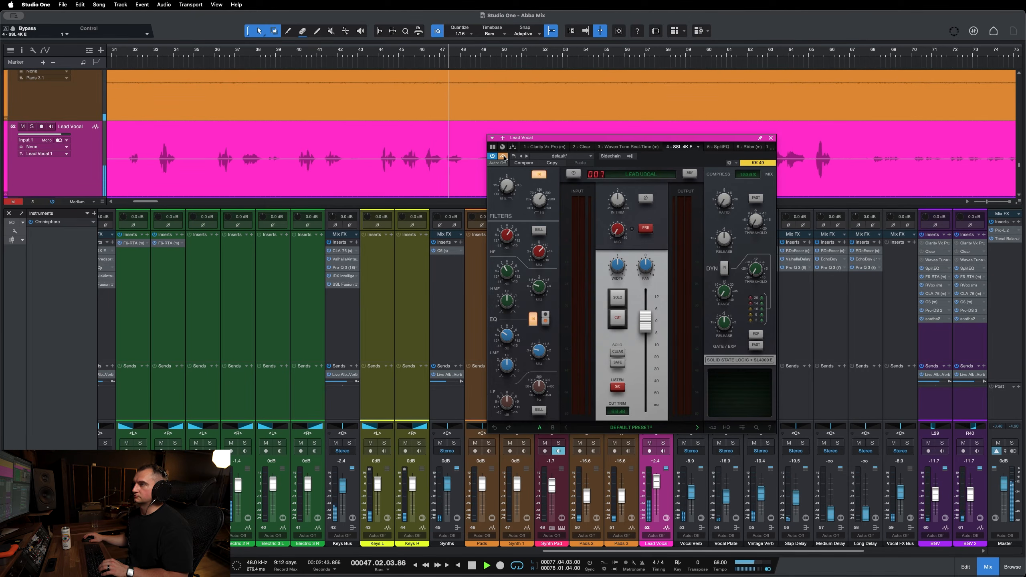
key("space")
Take the SSL 4K E out of bypass, return the playback position to bar 43.4, and close the plug-in
left_click(769, 138)
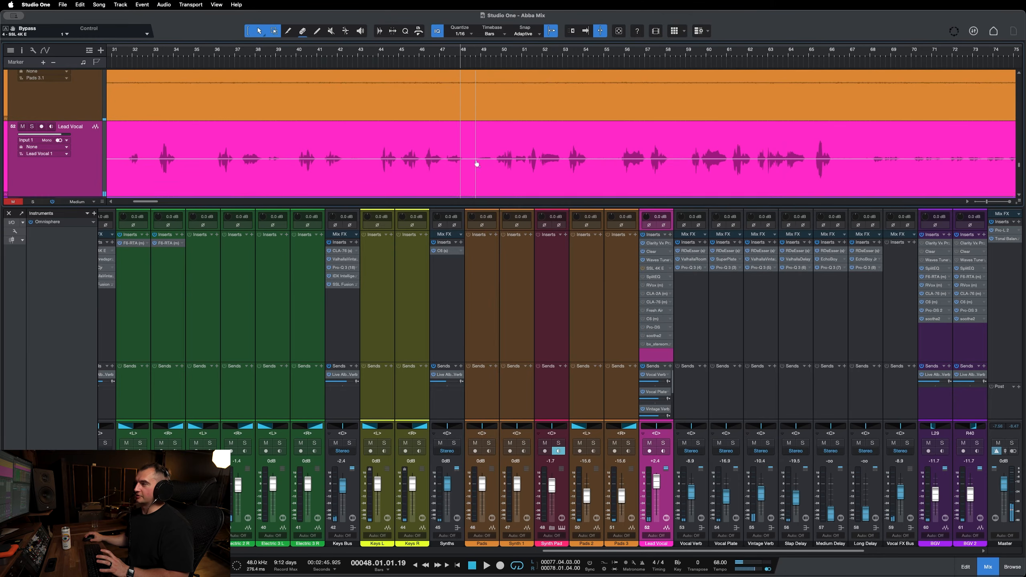
left_click(653, 268)
left_click(502, 156)
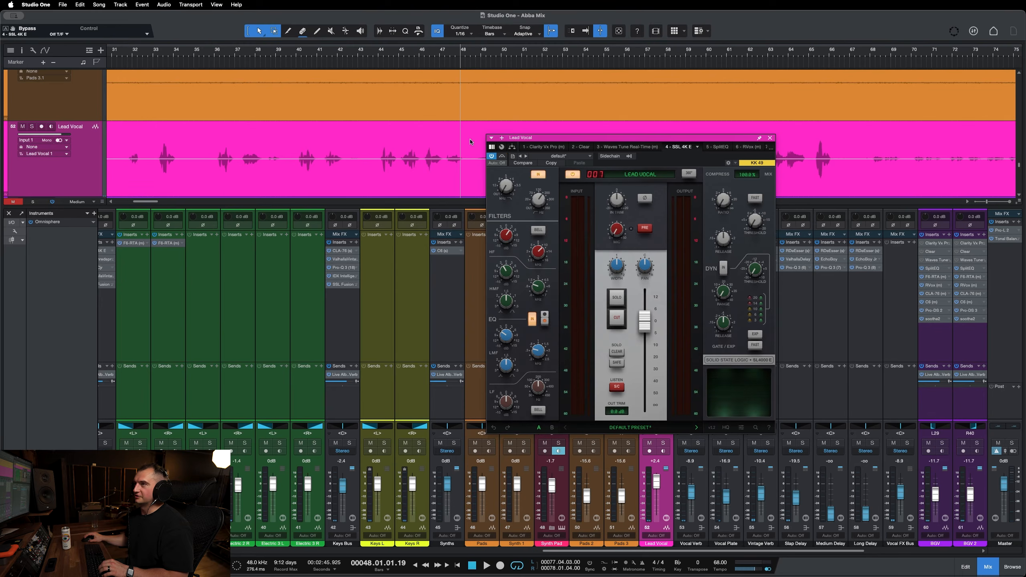
left_click(373, 61)
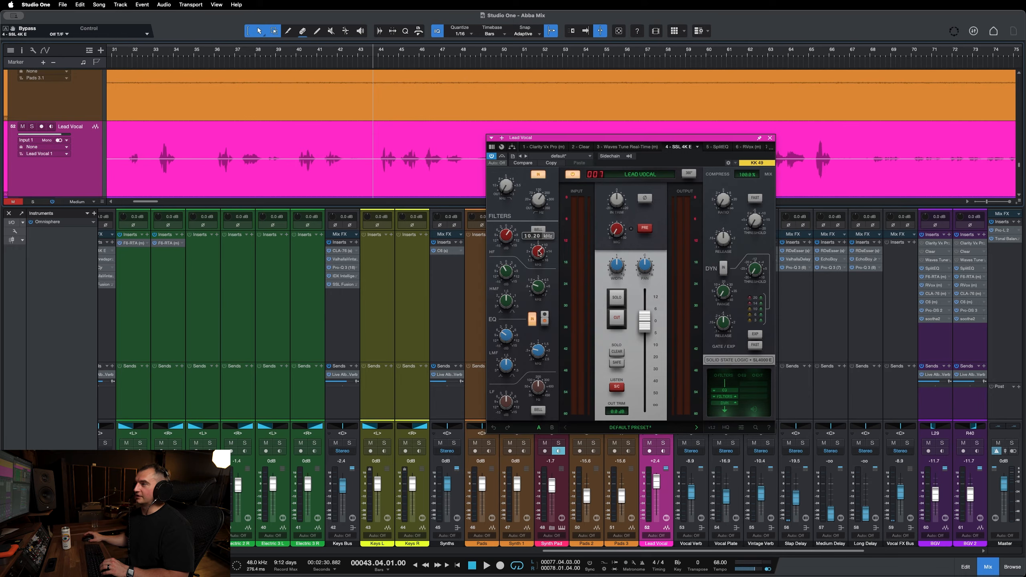
left_click_drag(548, 139, 557, 140)
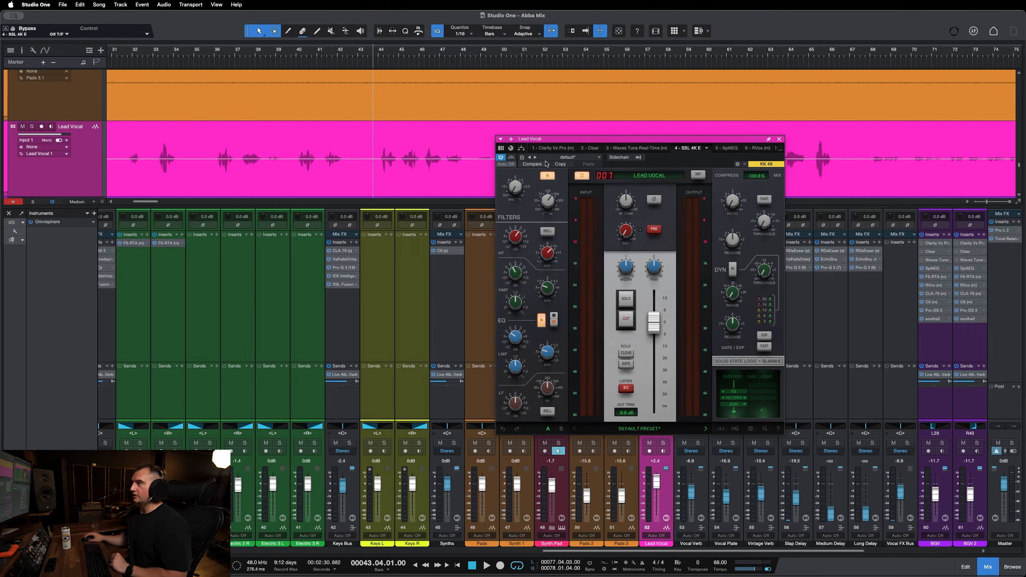
left_click_drag(604, 142, 605, 135)
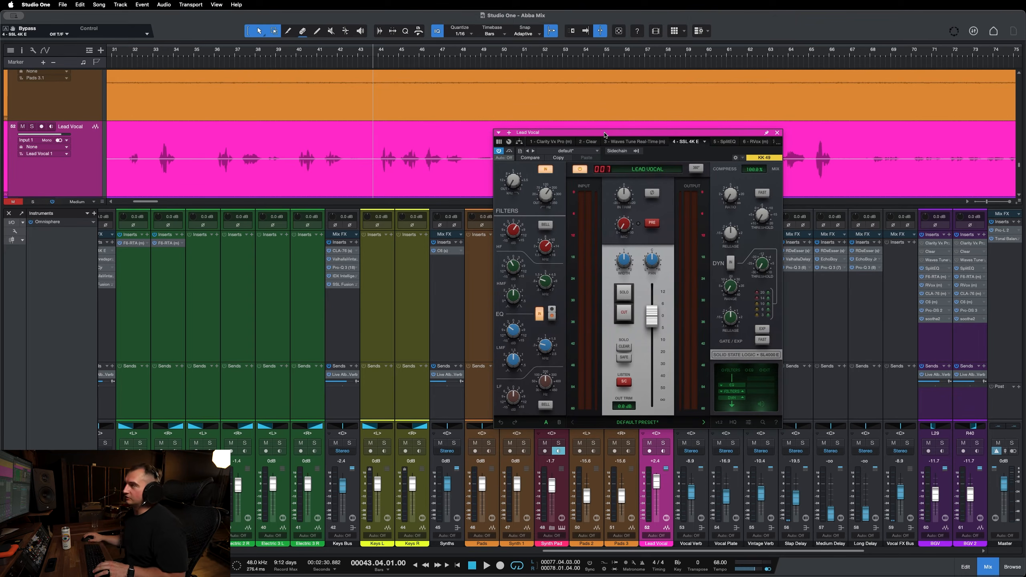
left_click(777, 133)
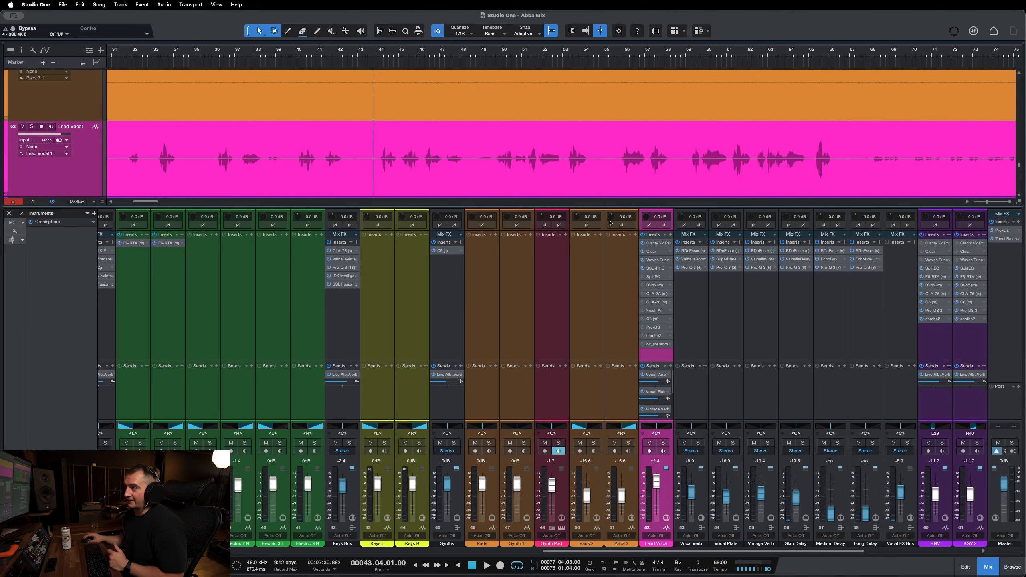
Insert a FabFilter Pro-Q 3 on the Lead Vocal channel and solo the vocal during playback
mouse_move(606, 207)
left_mouse_down()
mouse_move(606, 225)
mouse_move(607, 215)
left_mouse_up()
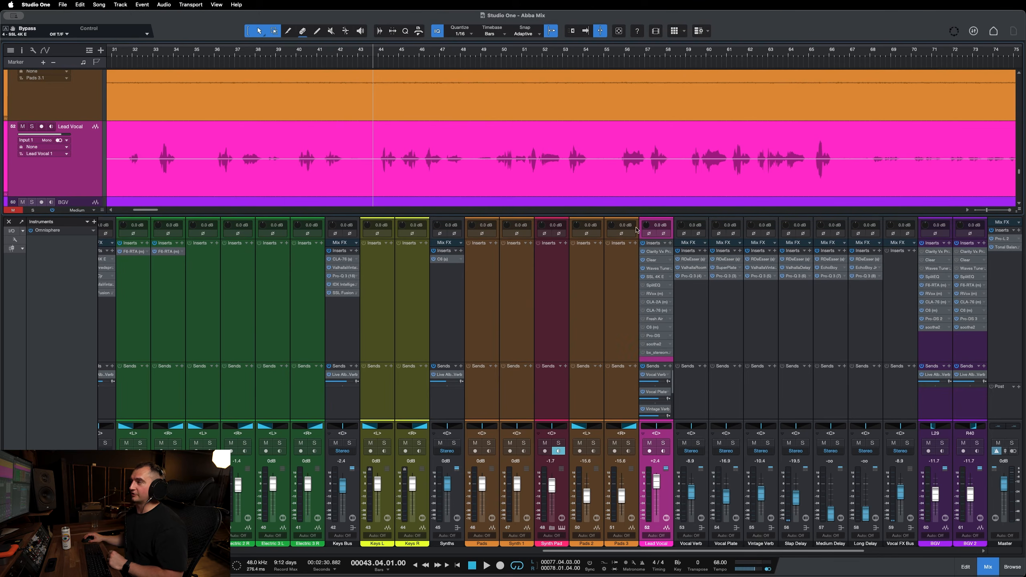
left_click(686, 249)
type("pro-q")
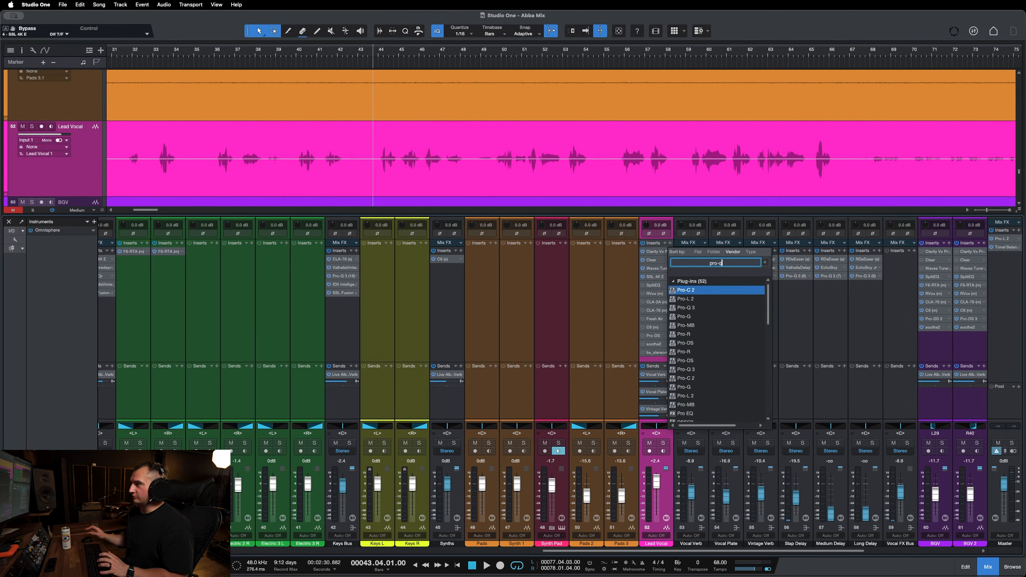
key("Return")
left_click_drag(895, 152, 753, 160)
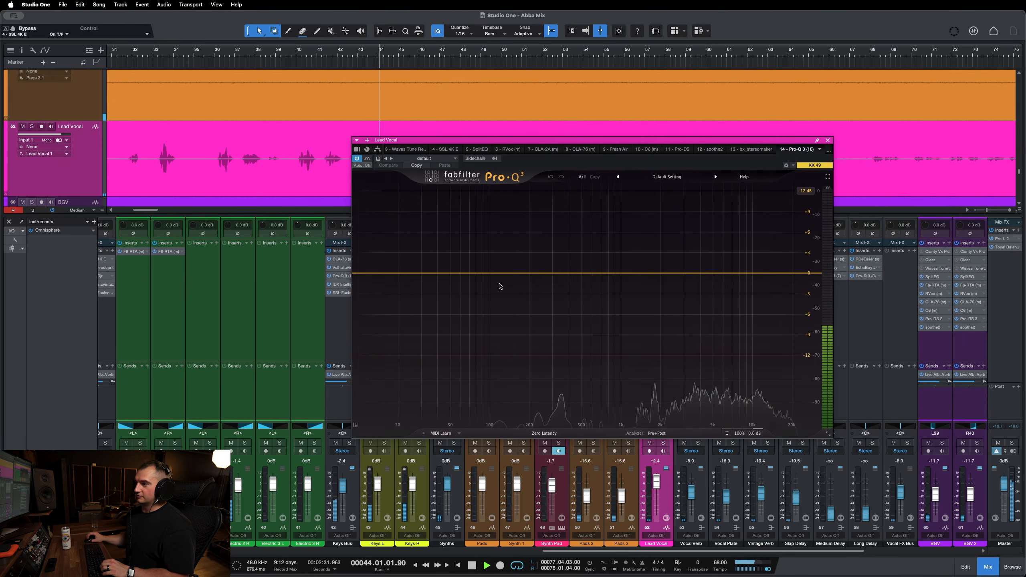
left_click(663, 443)
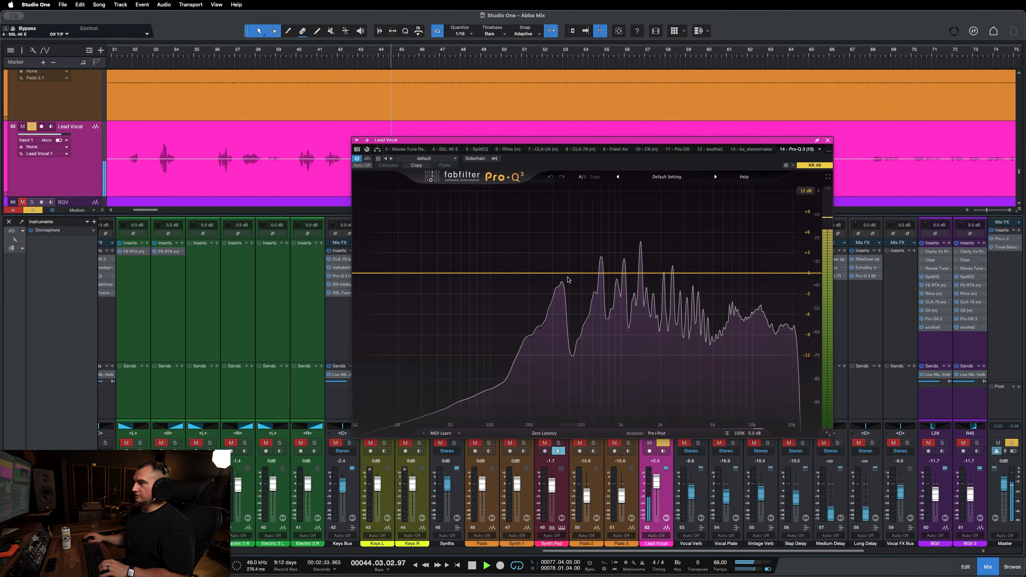
Try a Pro-Q 3 bell cut of about -3.2 dB near 721 Hz together with a boost in the highs
left_click_drag(644, 273, 602, 296)
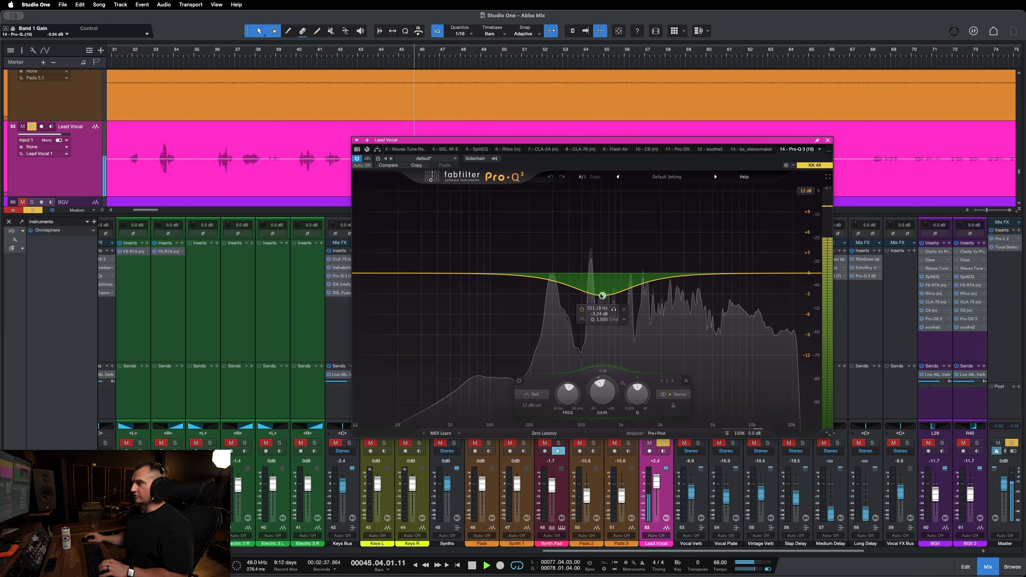
left_click(665, 275)
left_click_drag(667, 277, 760, 218)
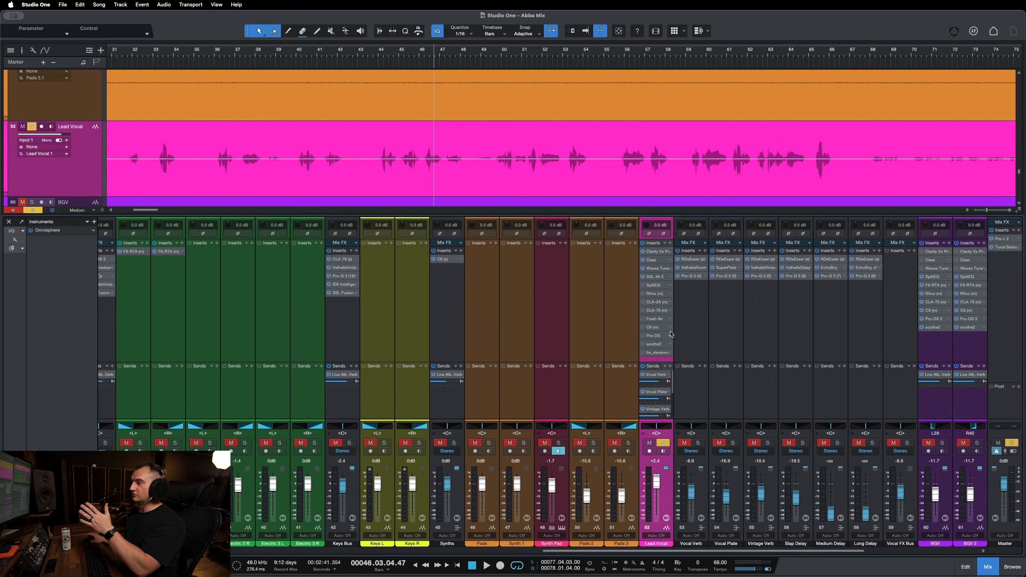
Open the C6 multiband compressor from the Lead Vocal inserts, view its band settings, and close it
left_click(646, 328)
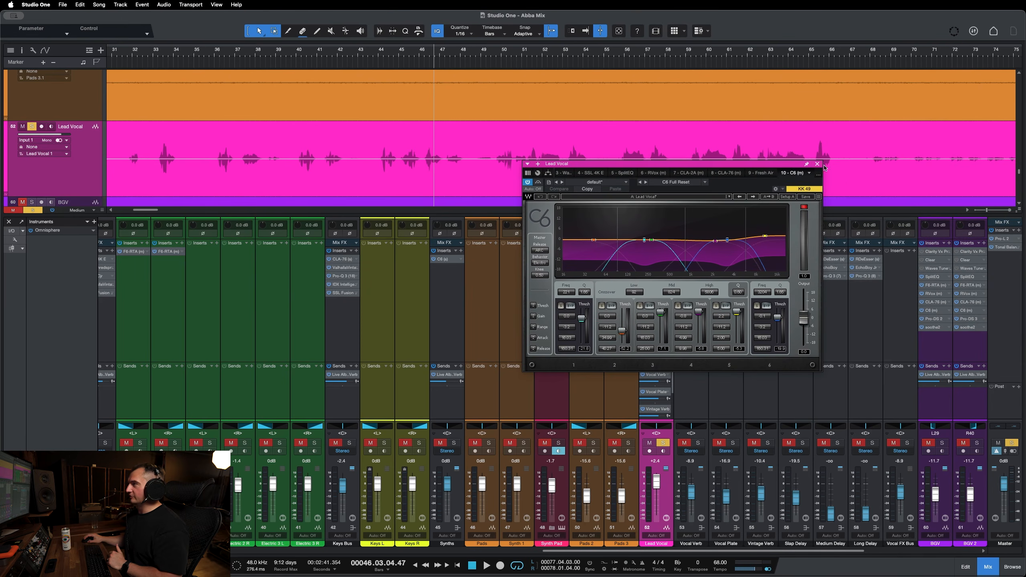
left_click(818, 164)
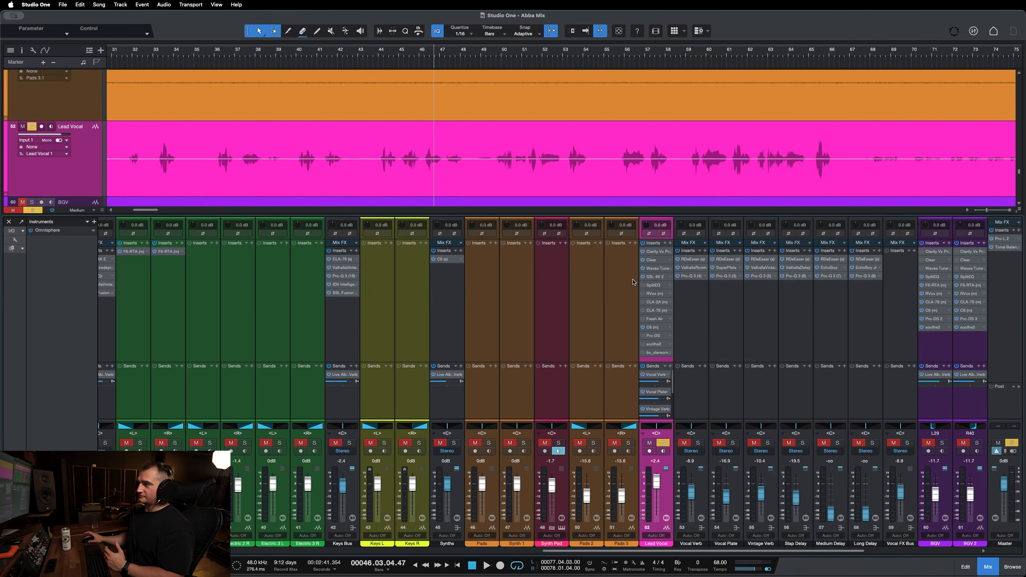